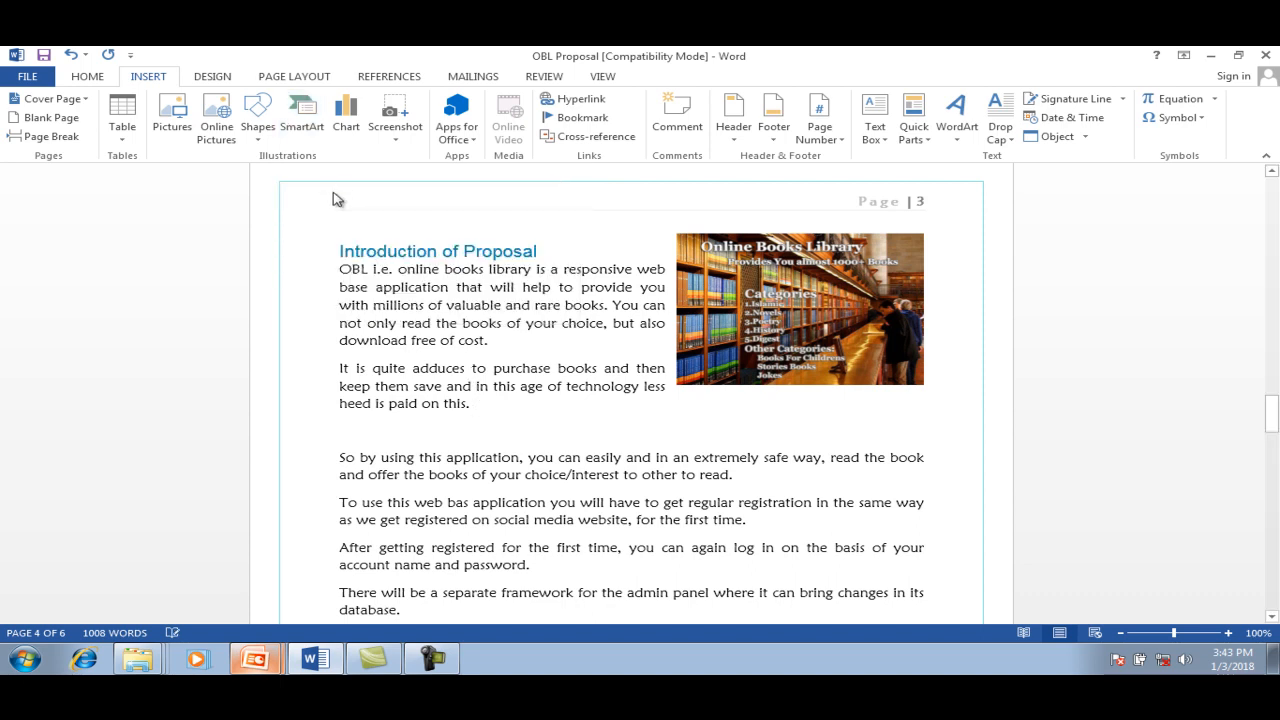
Create a new blank document and close its Format Text Effects pane
{"action": "left_click", "coordinate": [323, 213]}
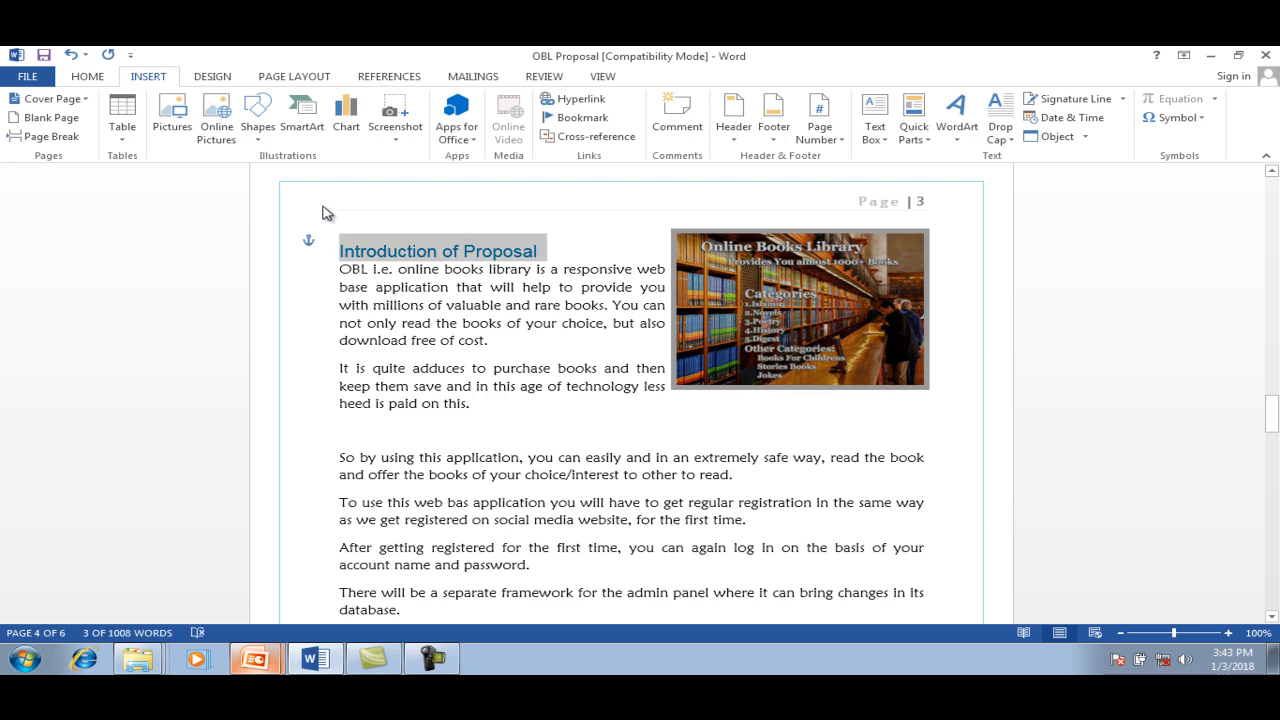
{"action": "key", "text": "ctrl+n"}
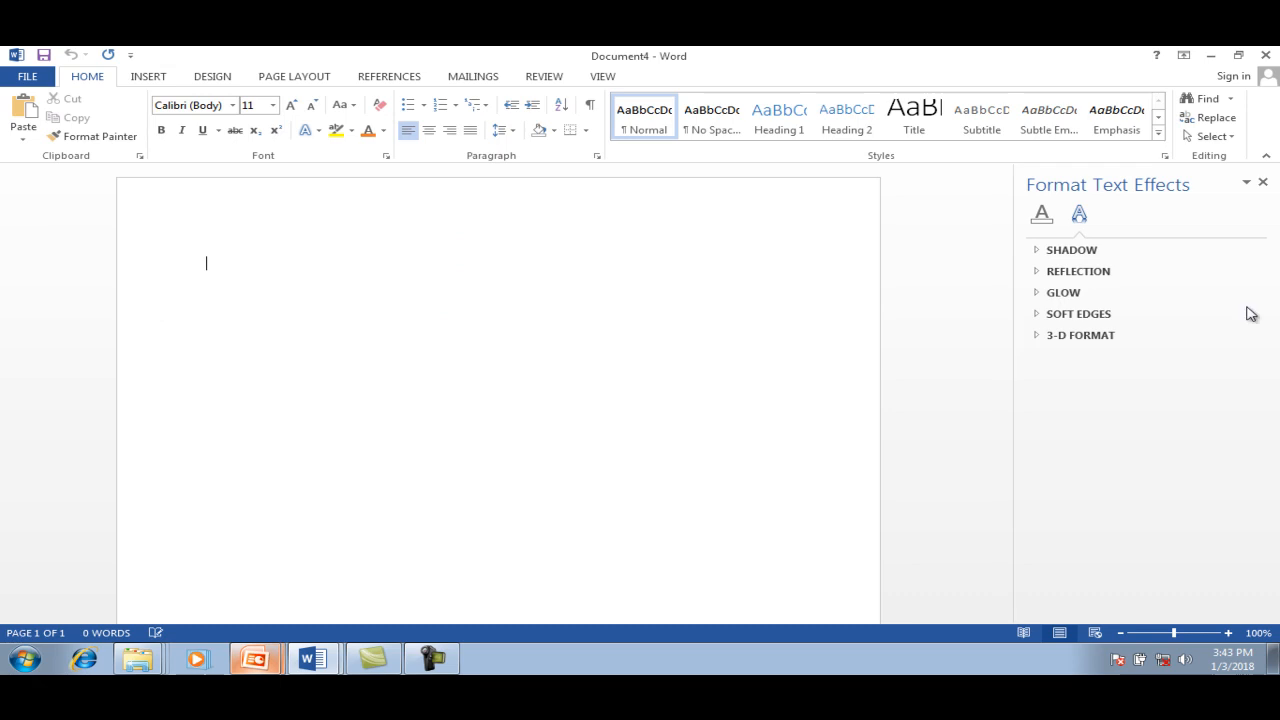
{"action": "left_click", "coordinate": [1262, 184]}
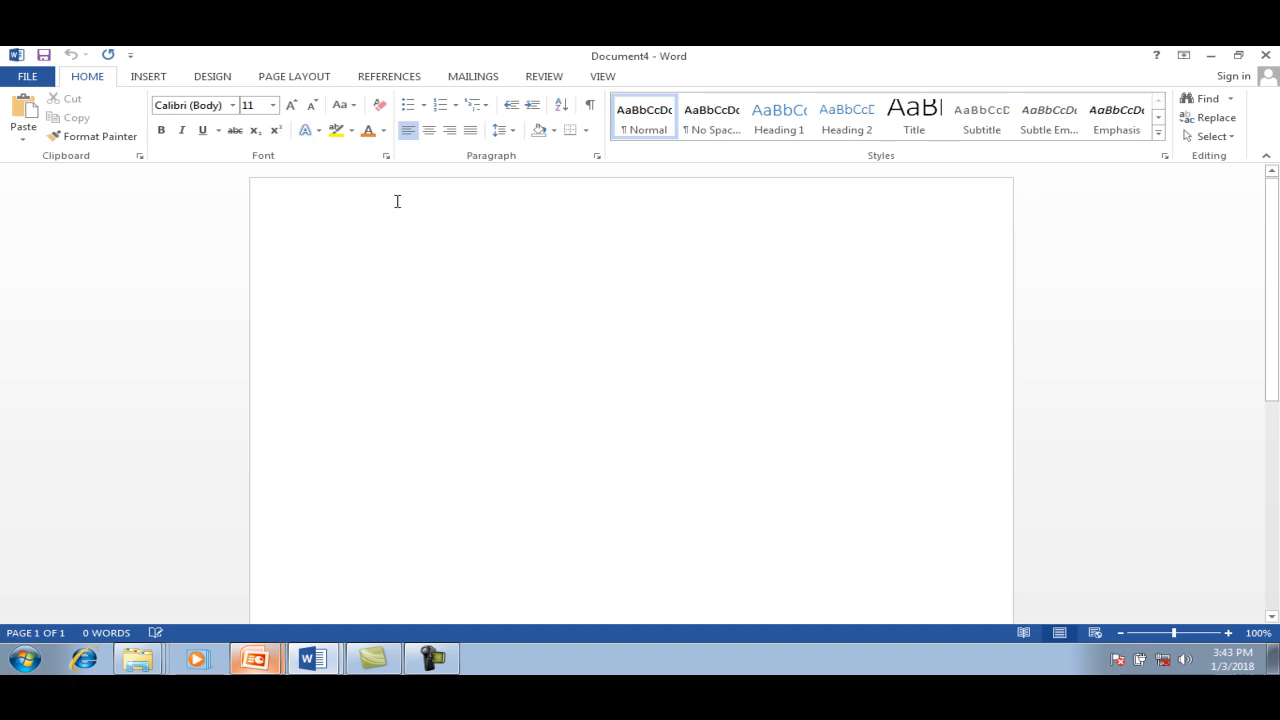
Insert a Vertical Bullet List SmartArt graphic into the blank document
{"action": "left_click", "coordinate": [150, 78]}
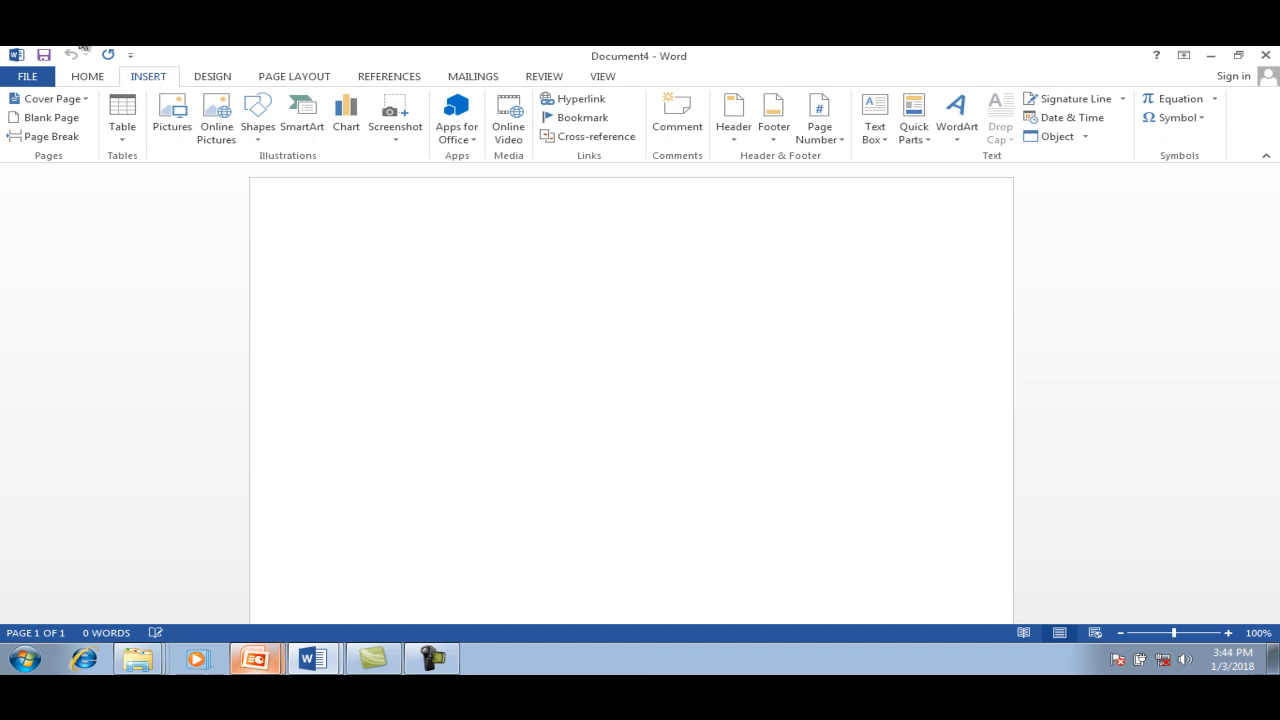
{"action": "left_click", "coordinate": [303, 124]}
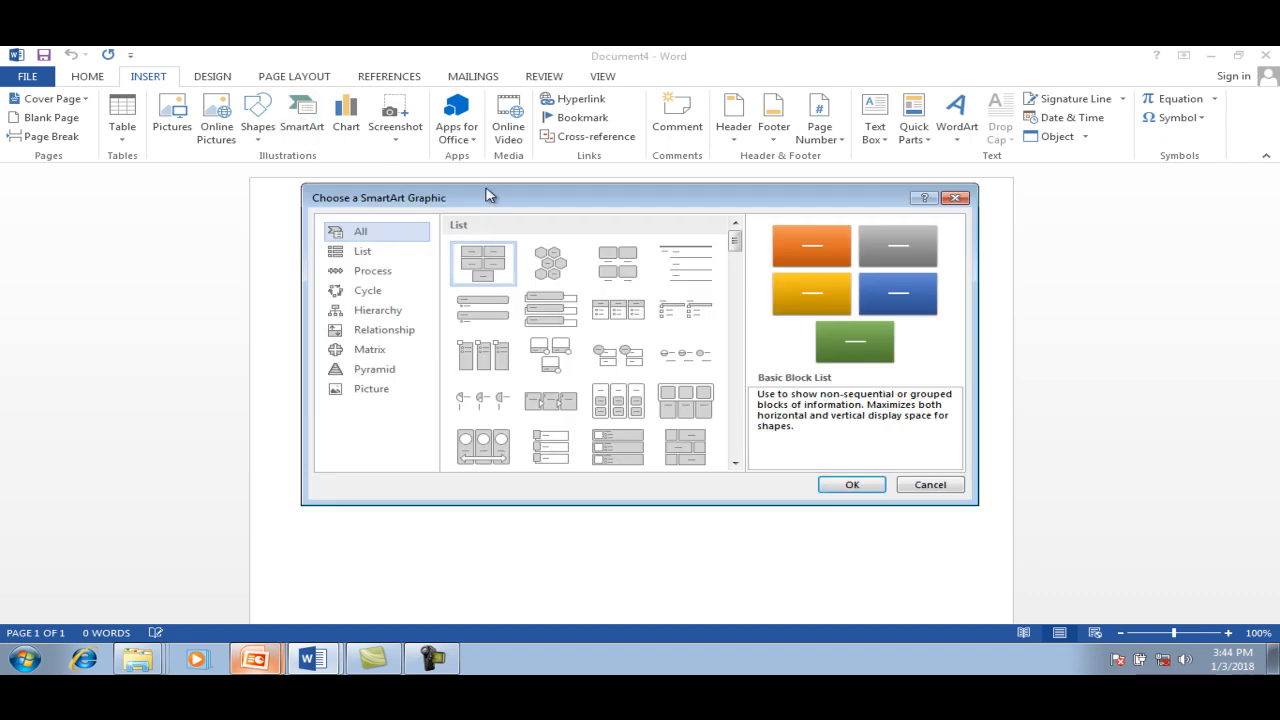
{"action": "left_click_drag", "start_coordinate": [486, 195], "coordinate": [731, 184]}
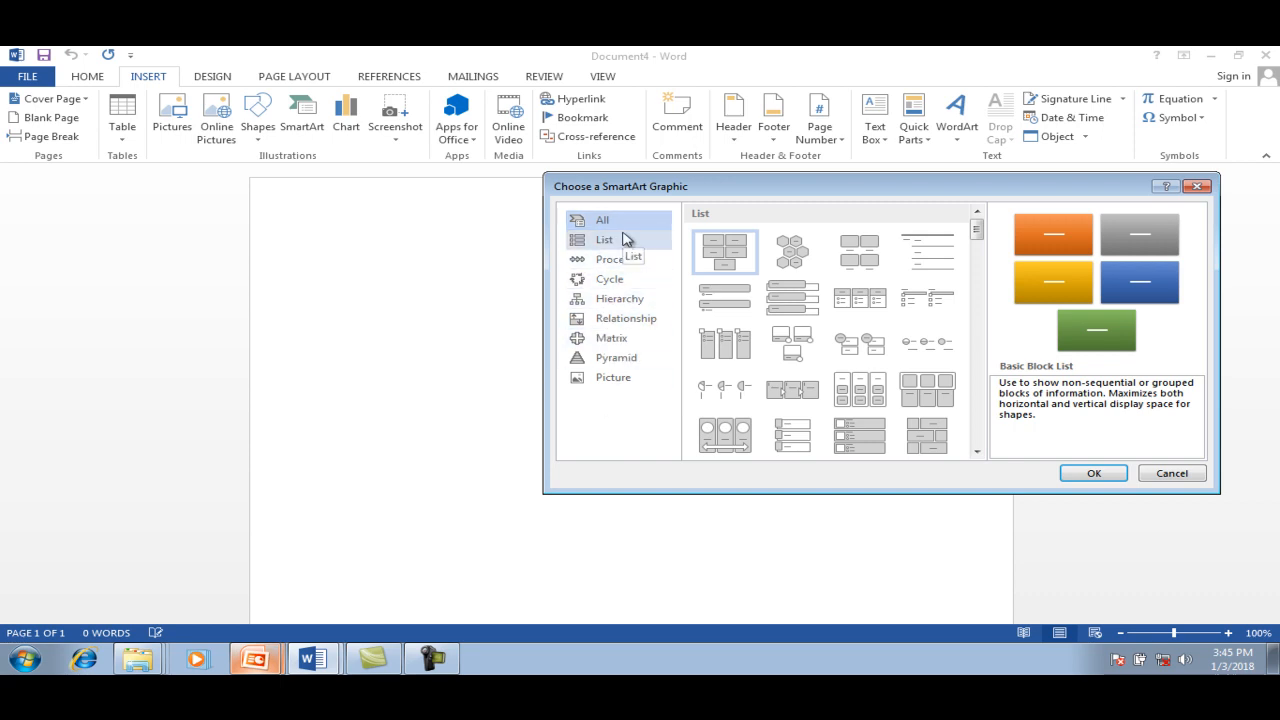
{"action": "left_click", "coordinate": [717, 298]}
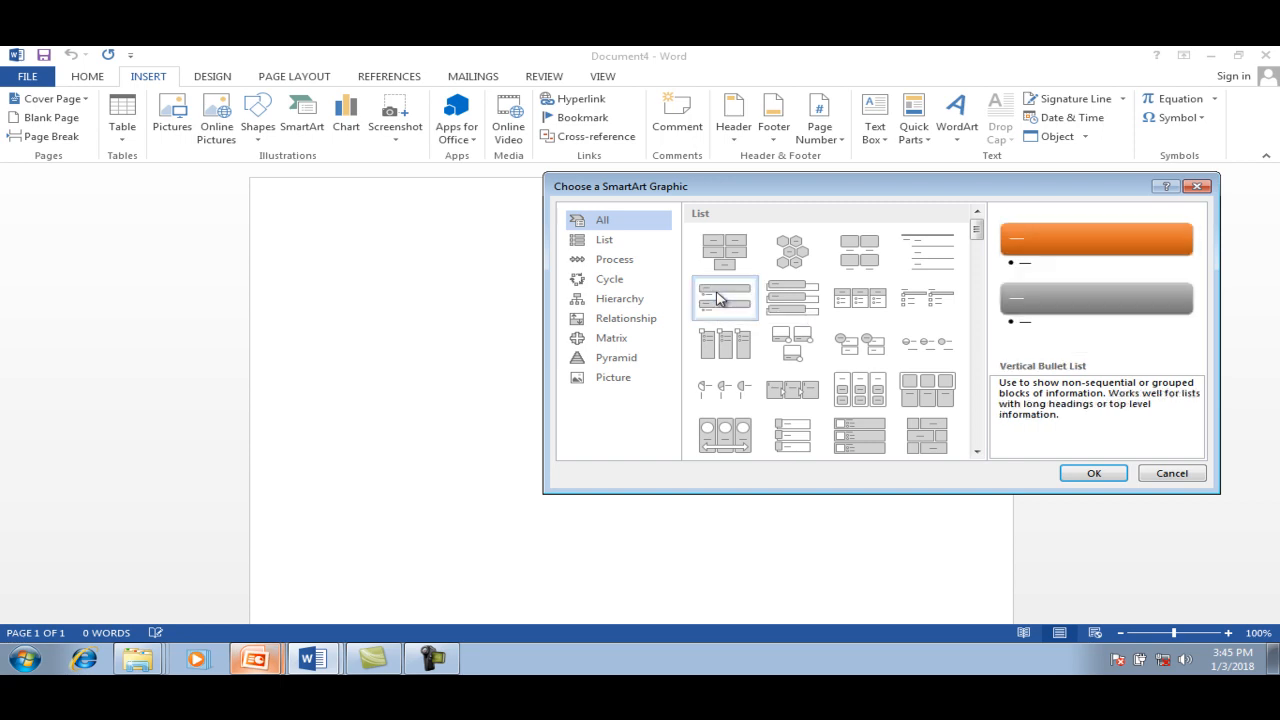
{"action": "left_click", "coordinate": [1105, 475]}
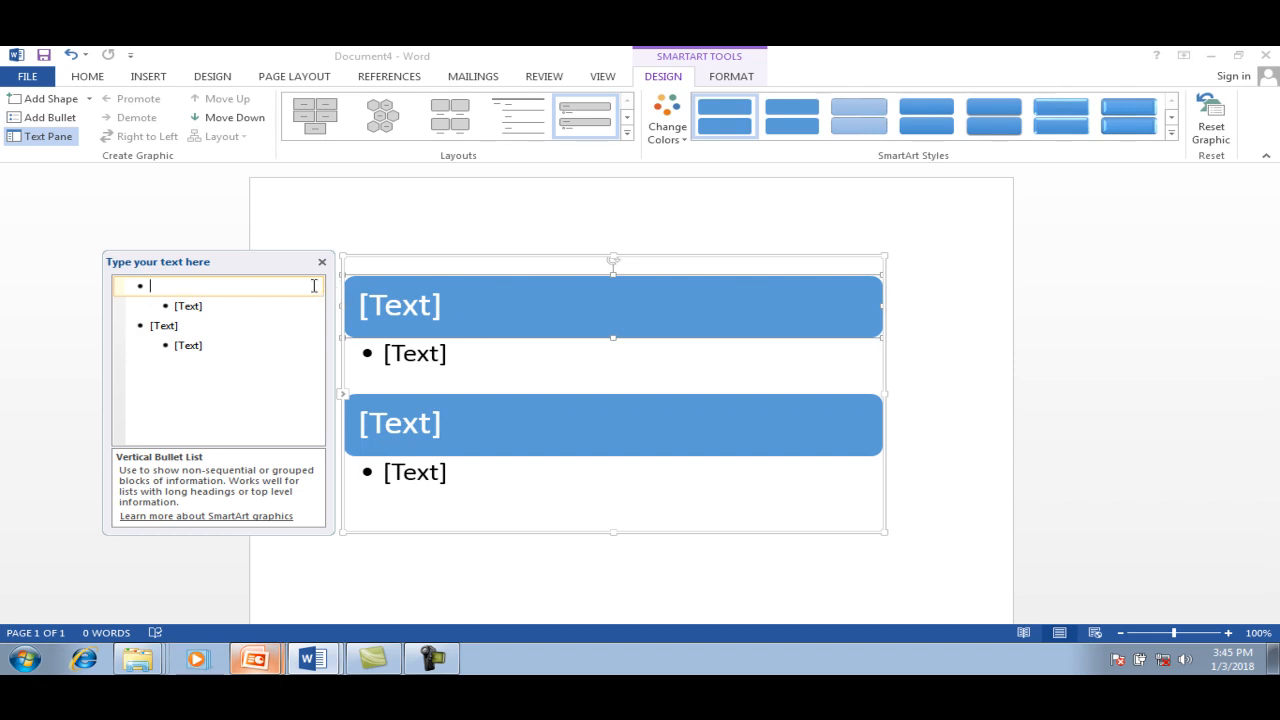
{"action": "type", "text": "ssss"}
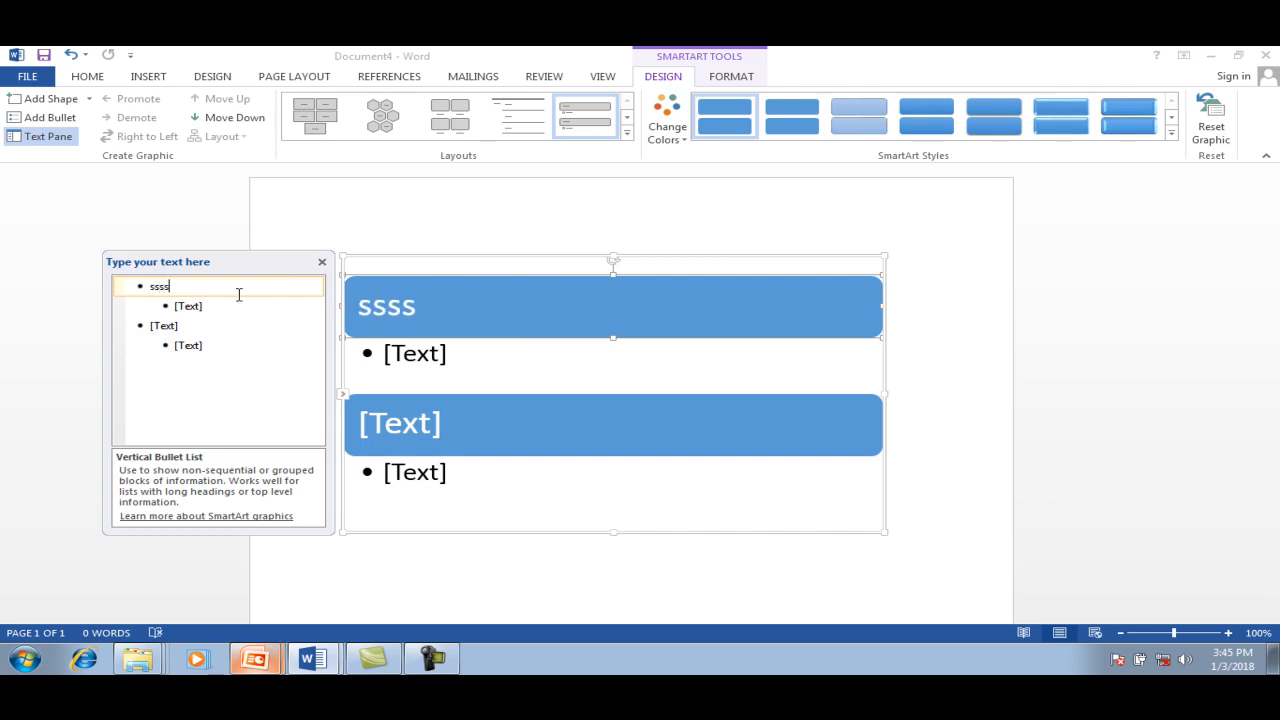
{"action": "left_click", "coordinate": [443, 302]}
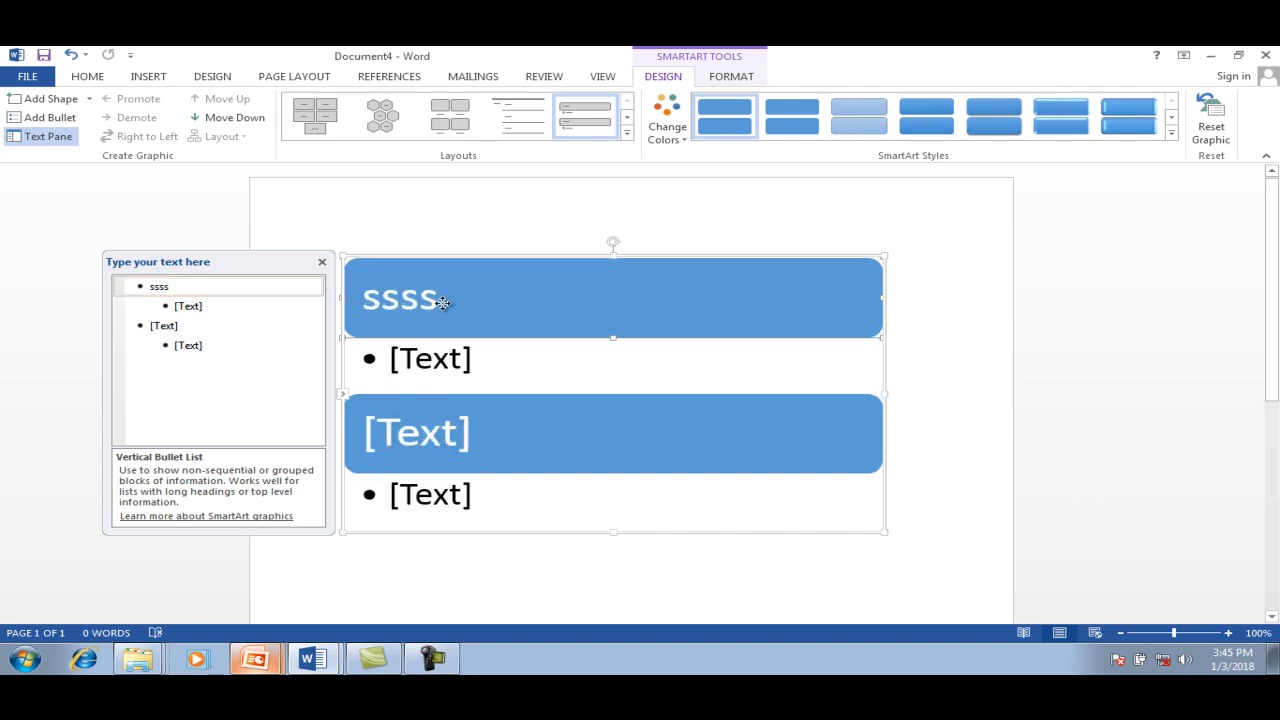
{"action": "left_click", "coordinate": [322, 260]}
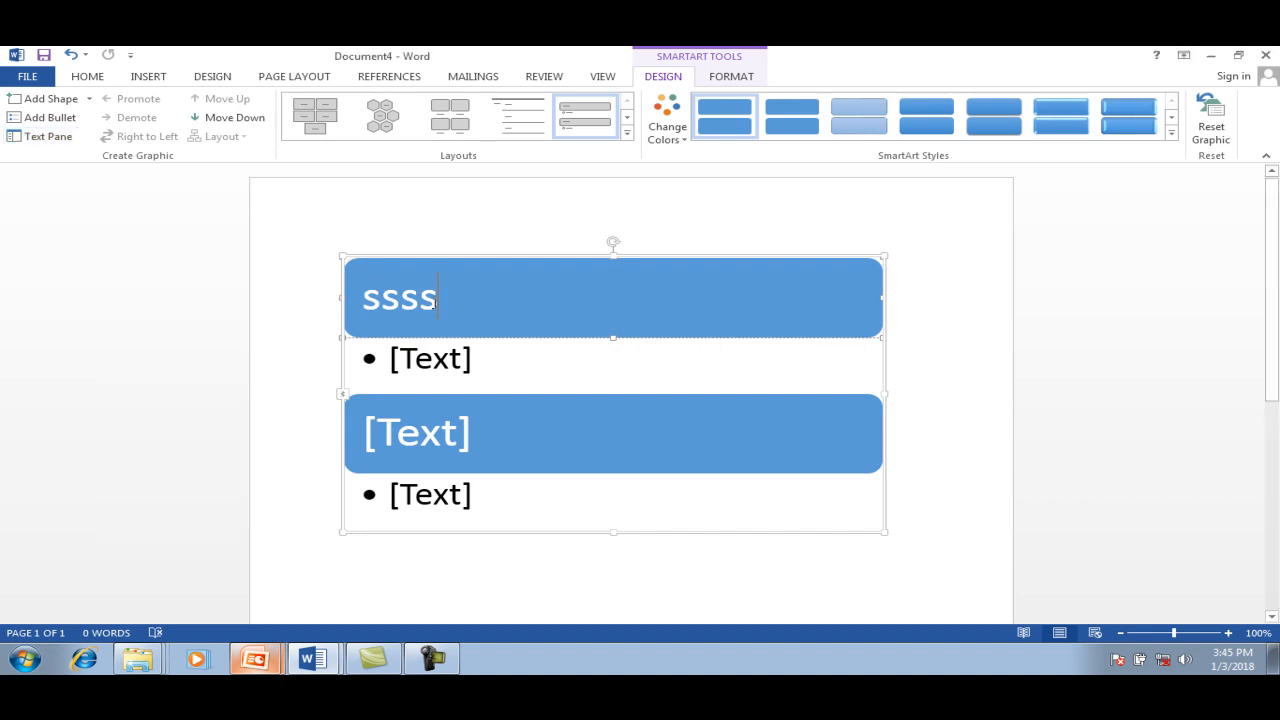
{"action": "key", "text": "BackSpace"}
{"action": "key", "text": "BackSpace"}
{"action": "key", "text": "BackSpace"}
{"action": "key", "text": "BackSpace"}
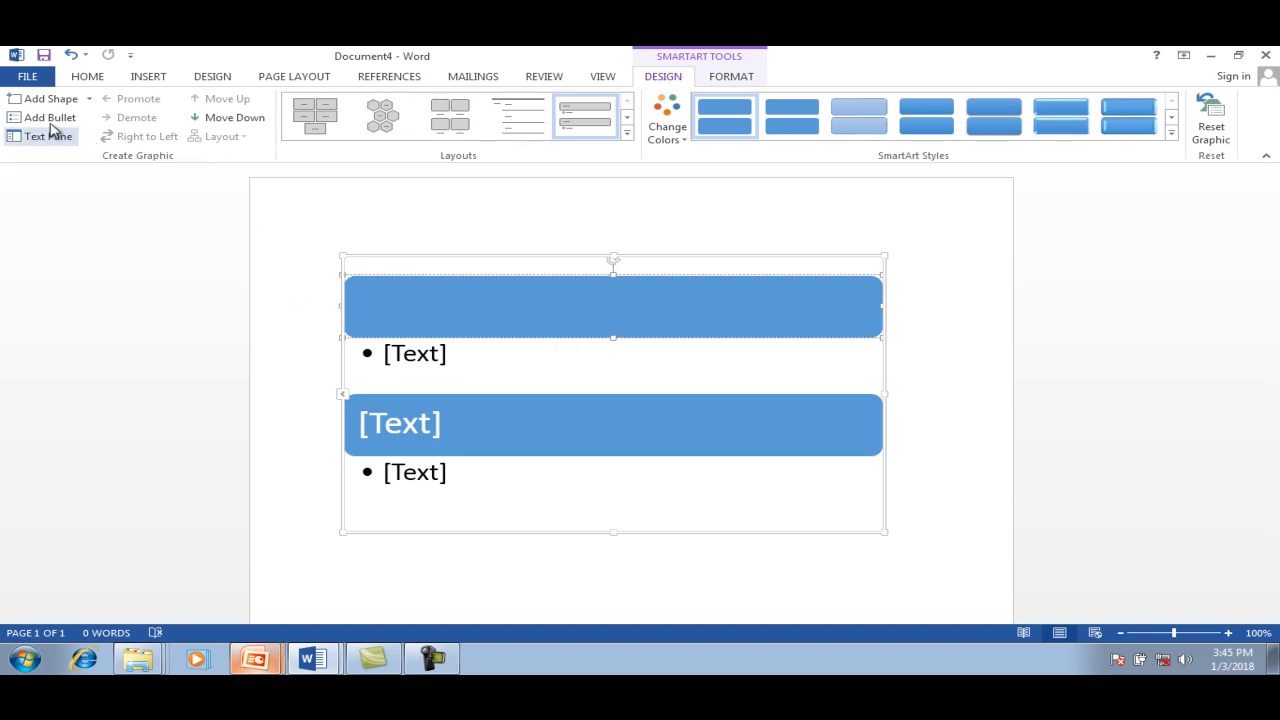
{"action": "left_click", "coordinate": [22, 142]}
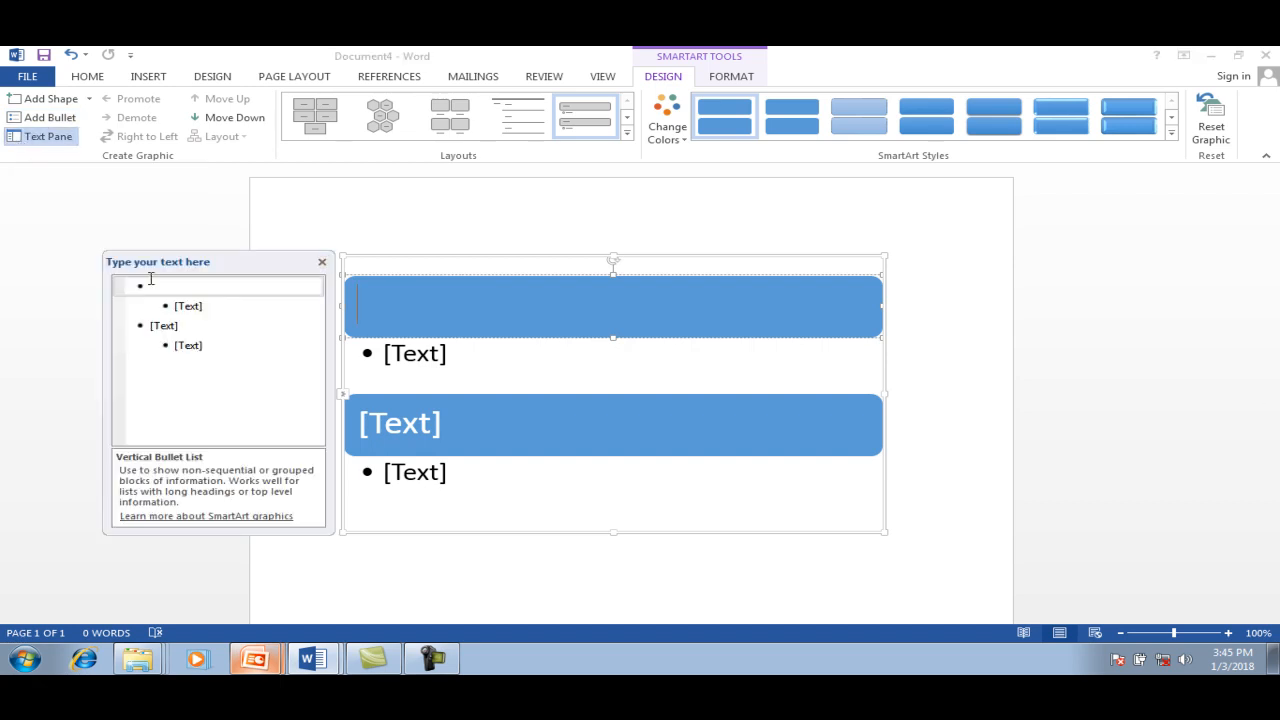
Delete the SmartArt's placeholder items so that only one empty top-level bullet remains
{"action": "left_click", "coordinate": [205, 349]}
{"action": "key", "text": "BackSpace"}
{"action": "key", "text": "BackSpace"}
{"action": "key", "text": "BackSpace"}
{"action": "key", "text": "BackSpace"}
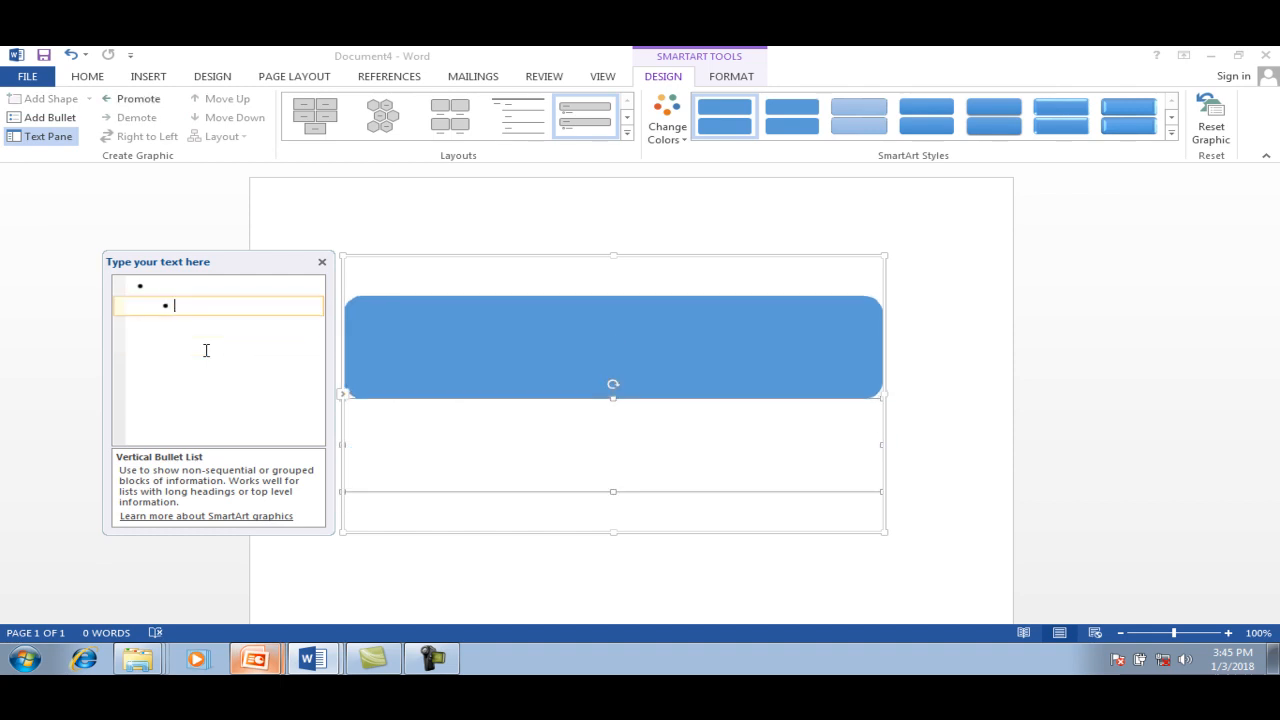
{"action": "key", "text": "BackSpace"}
{"action": "key", "text": "BackSpace"}
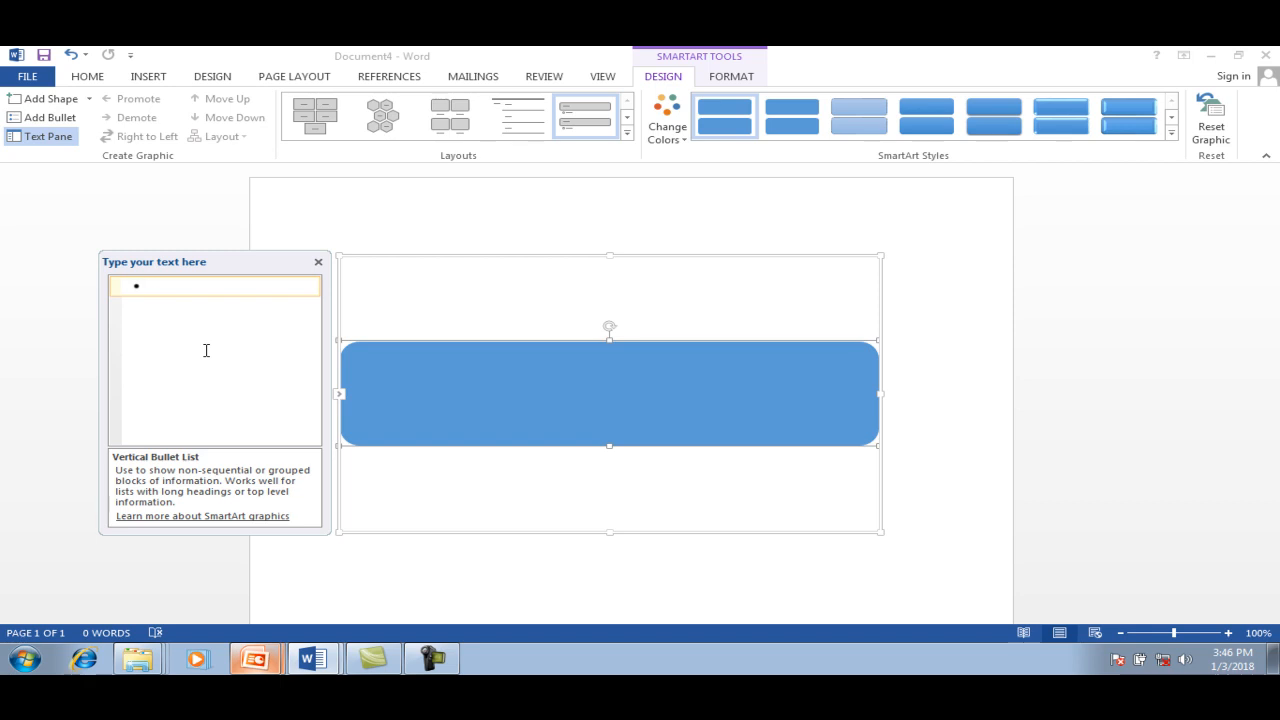
Enter Pakistan and Kashmir as two top-level items in the SmartArt list
{"action": "type", "text": "Pakistan"}
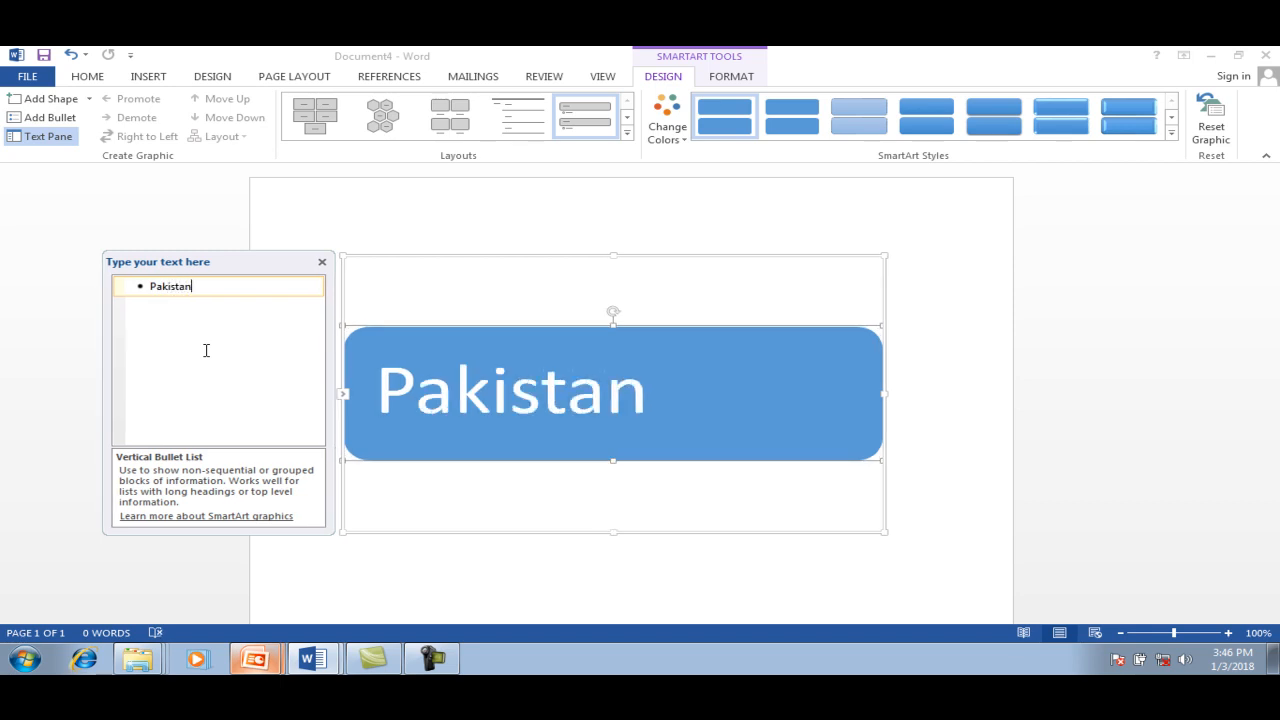
{"action": "key", "text": "Return"}
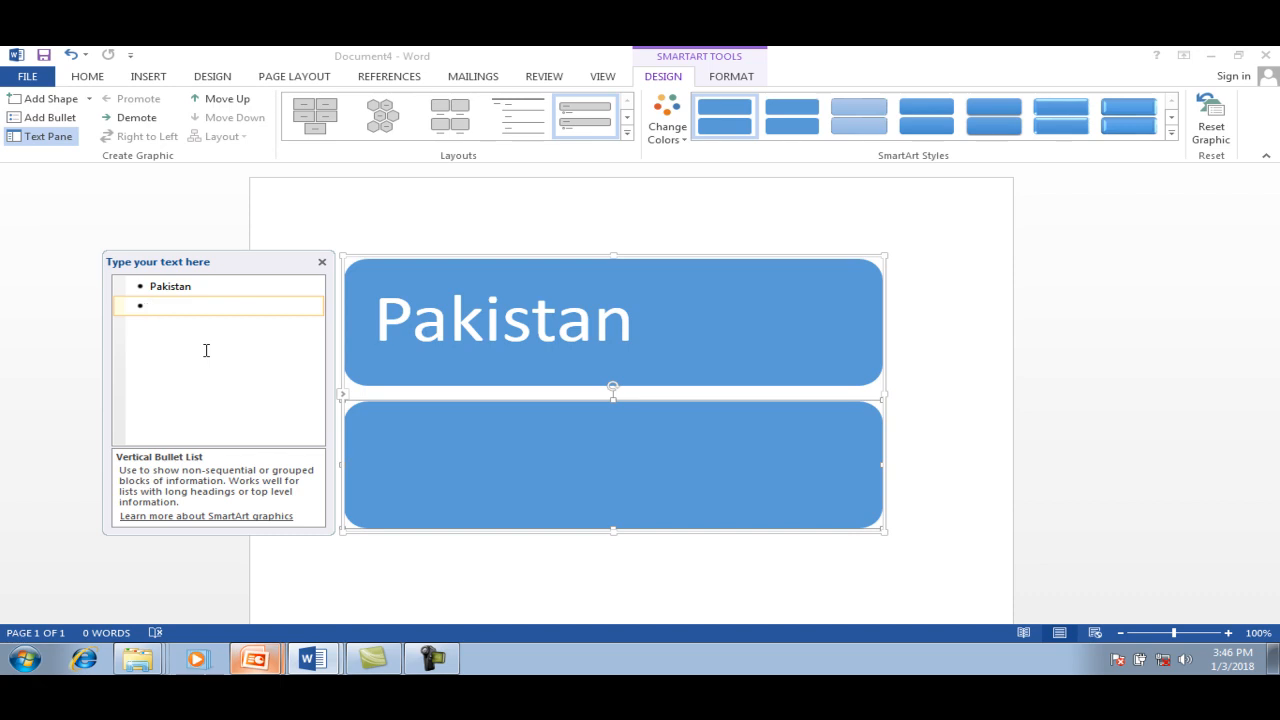
{"action": "type", "text": "Kashmir"}
Add the items Karachi, Lahore and Isalamabad between Pakistan and Kashmir in the SmartArt list
{"action": "left_click", "coordinate": [202, 288]}
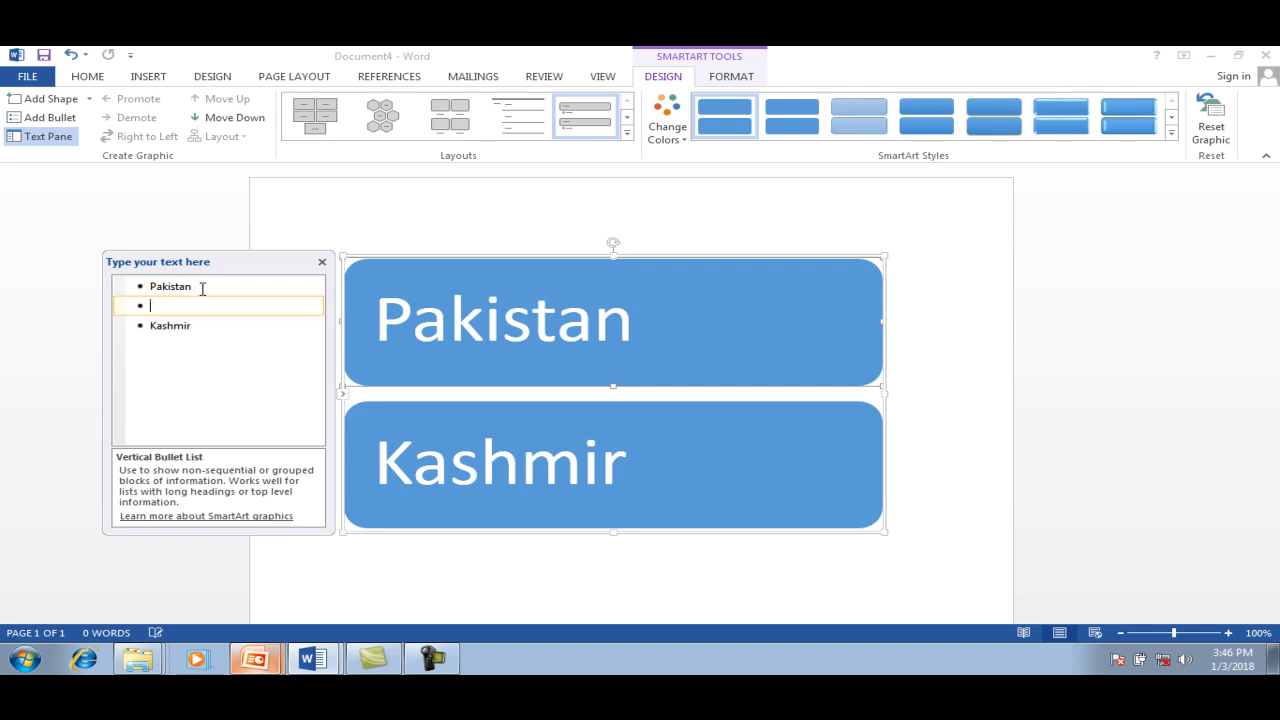
{"action": "key", "text": "Return"}
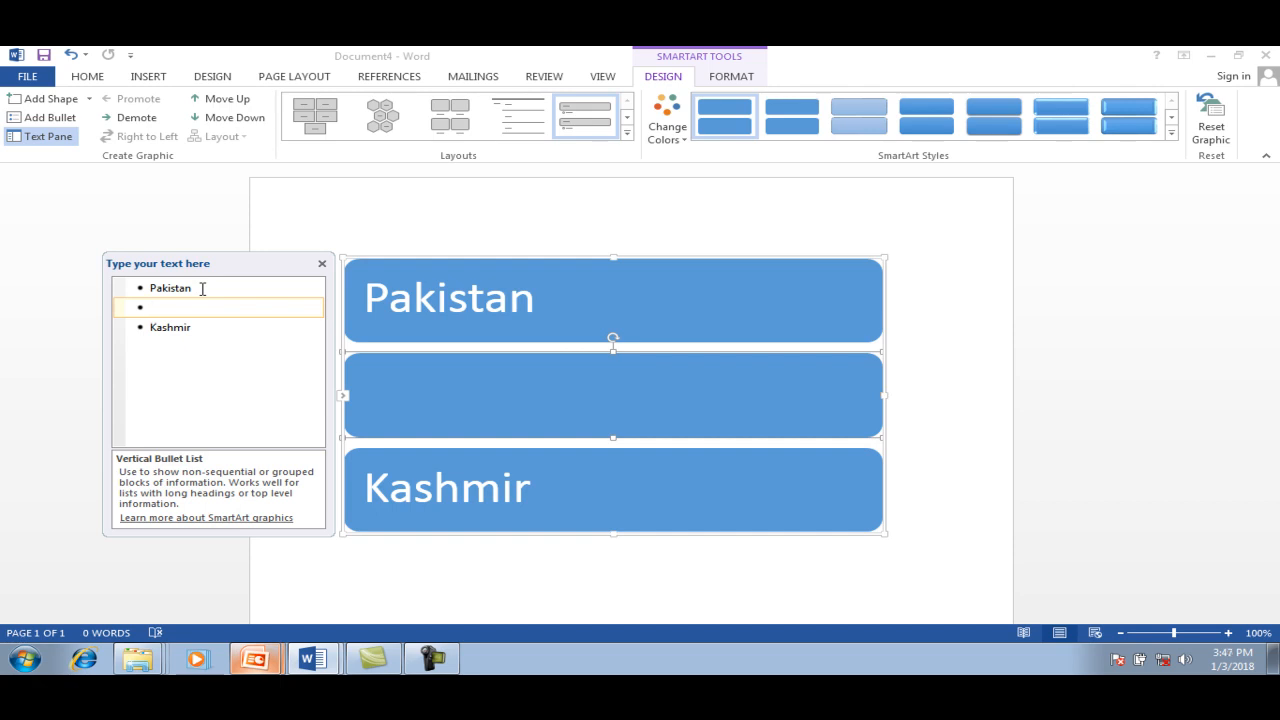
{"action": "type", "text": "Ka"}
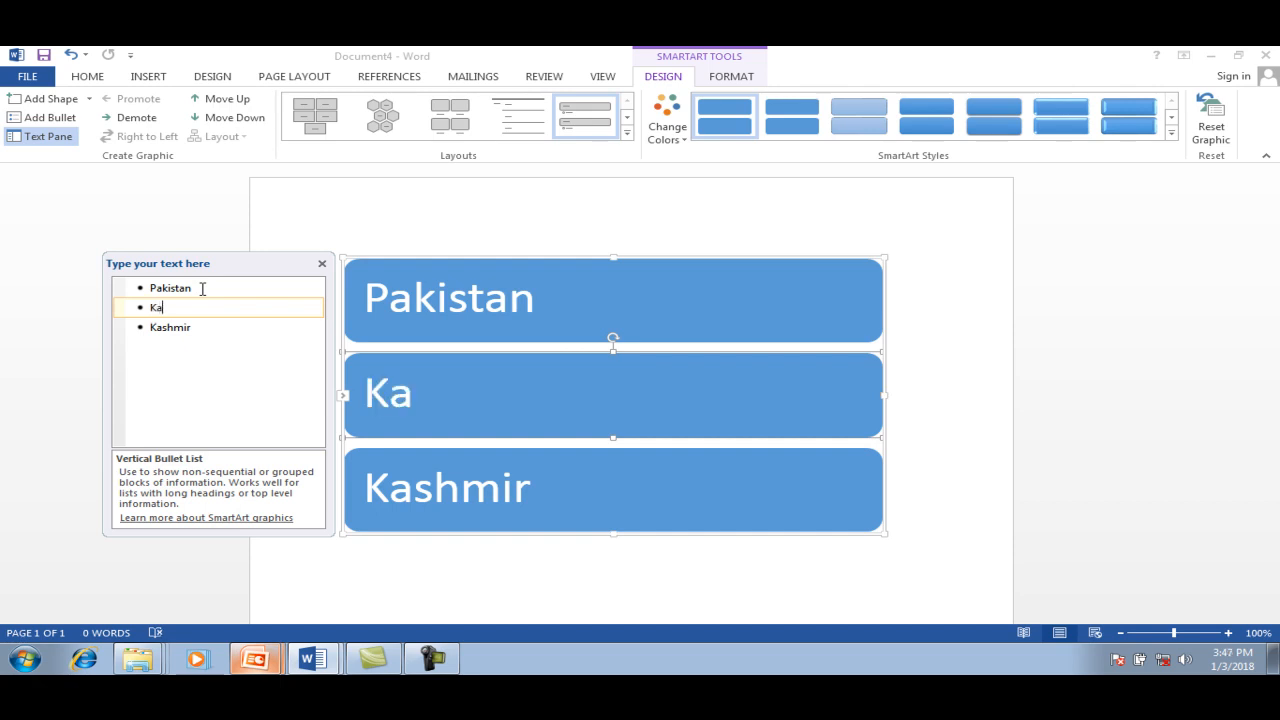
{"action": "type", "text": "rachi"}
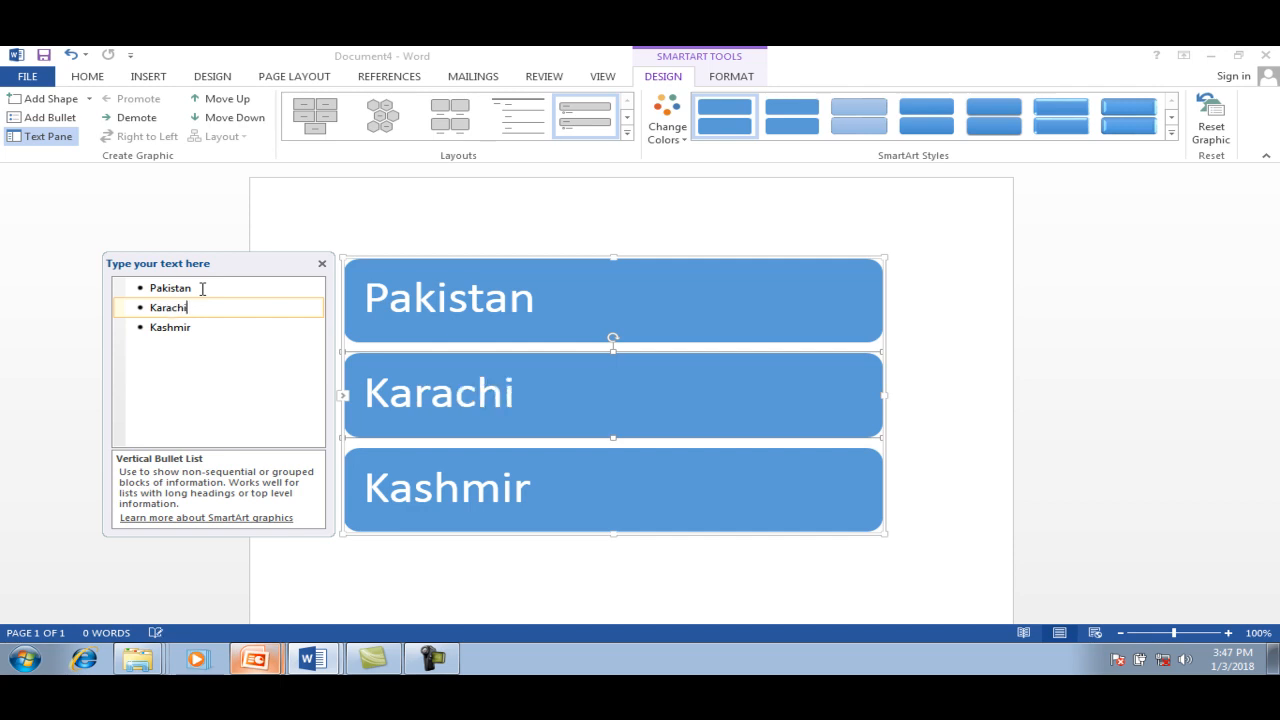
{"action": "key", "text": "Return"}
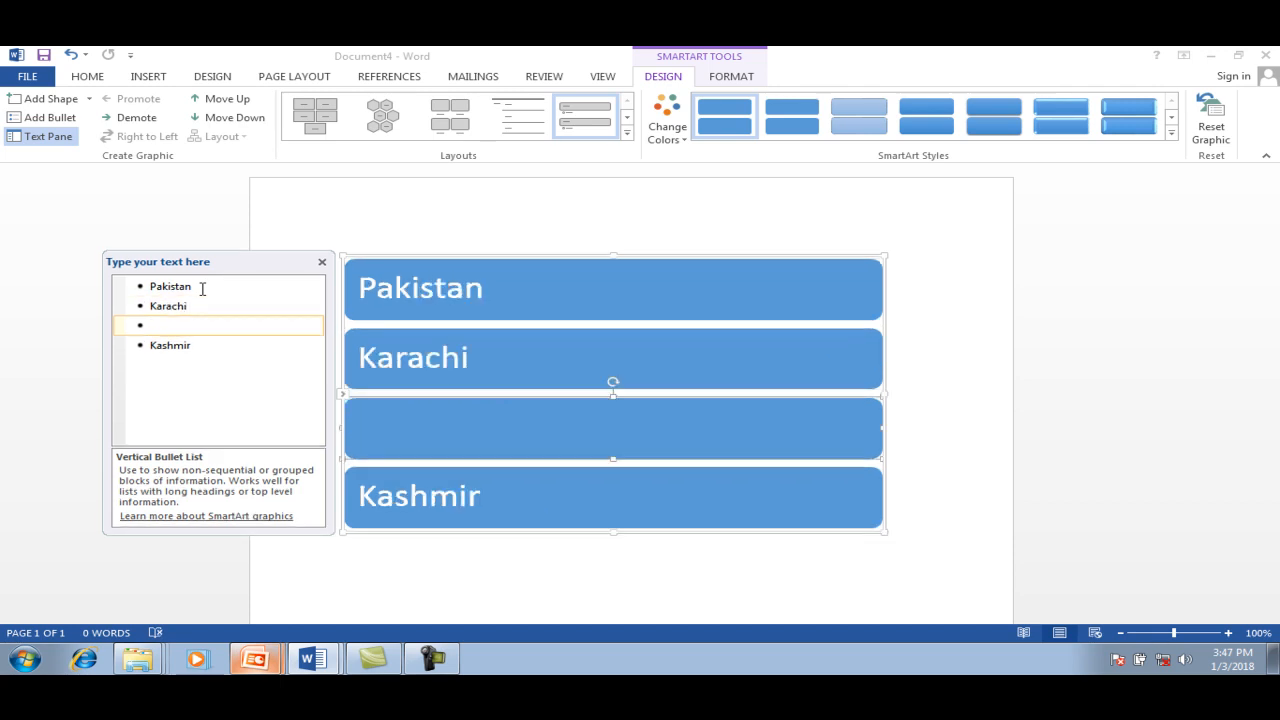
{"action": "type", "text": "Lahore"}
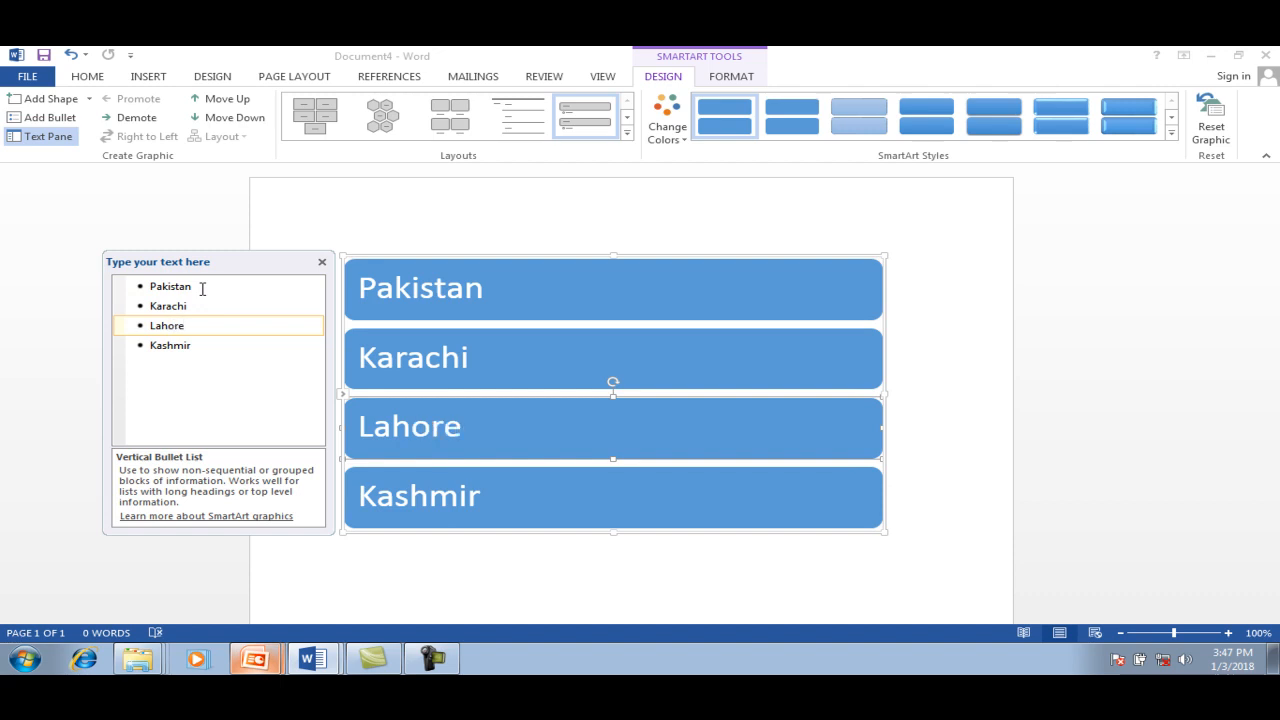
{"action": "key", "text": "Return"}
{"action": "type", "text": "Is"}
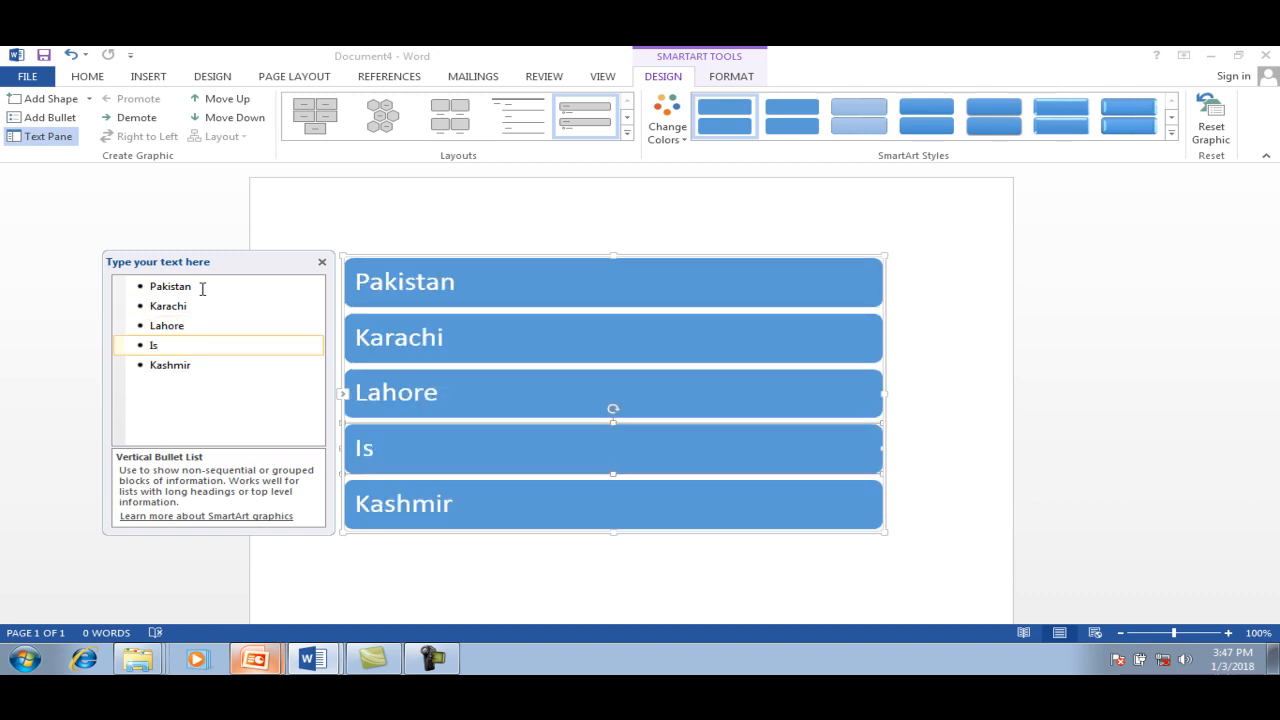
{"action": "type", "text": "alamabad"}
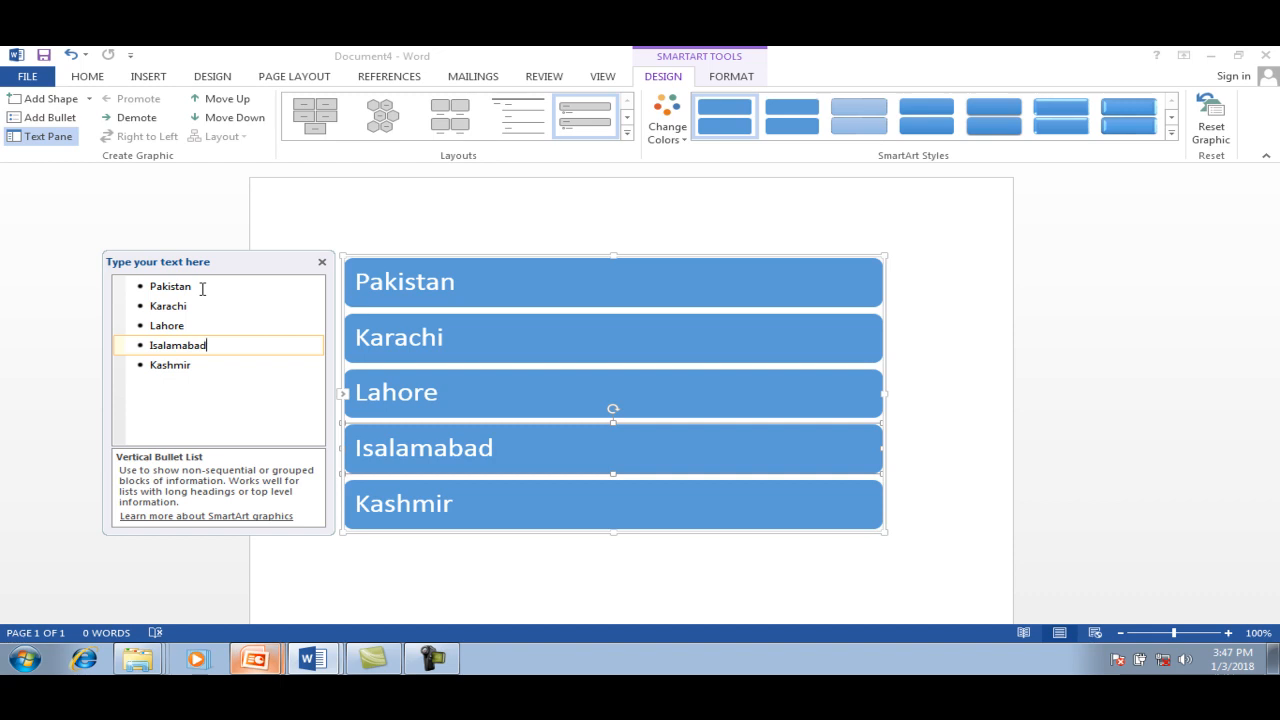
Demote Karachi, Lahore and Isalamabad to sub-bullets under Pakistan
{"action": "left_click", "coordinate": [150, 308]}
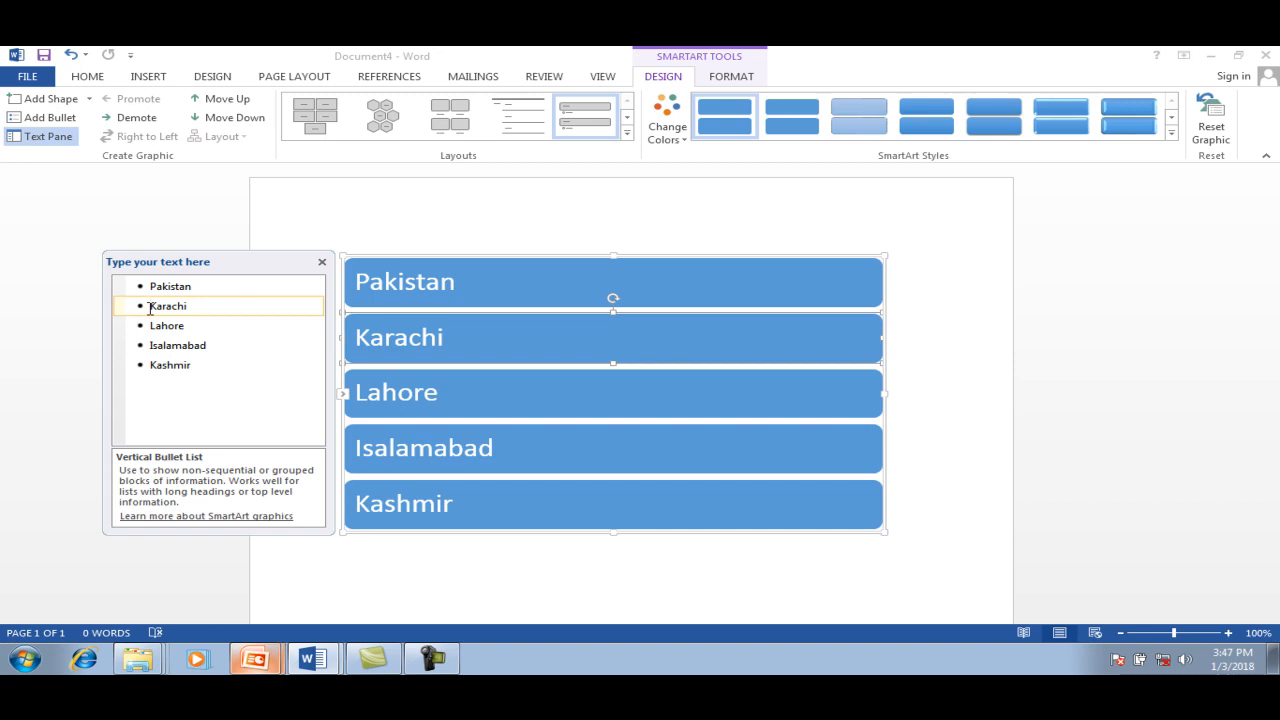
{"action": "key", "text": "Tab"}
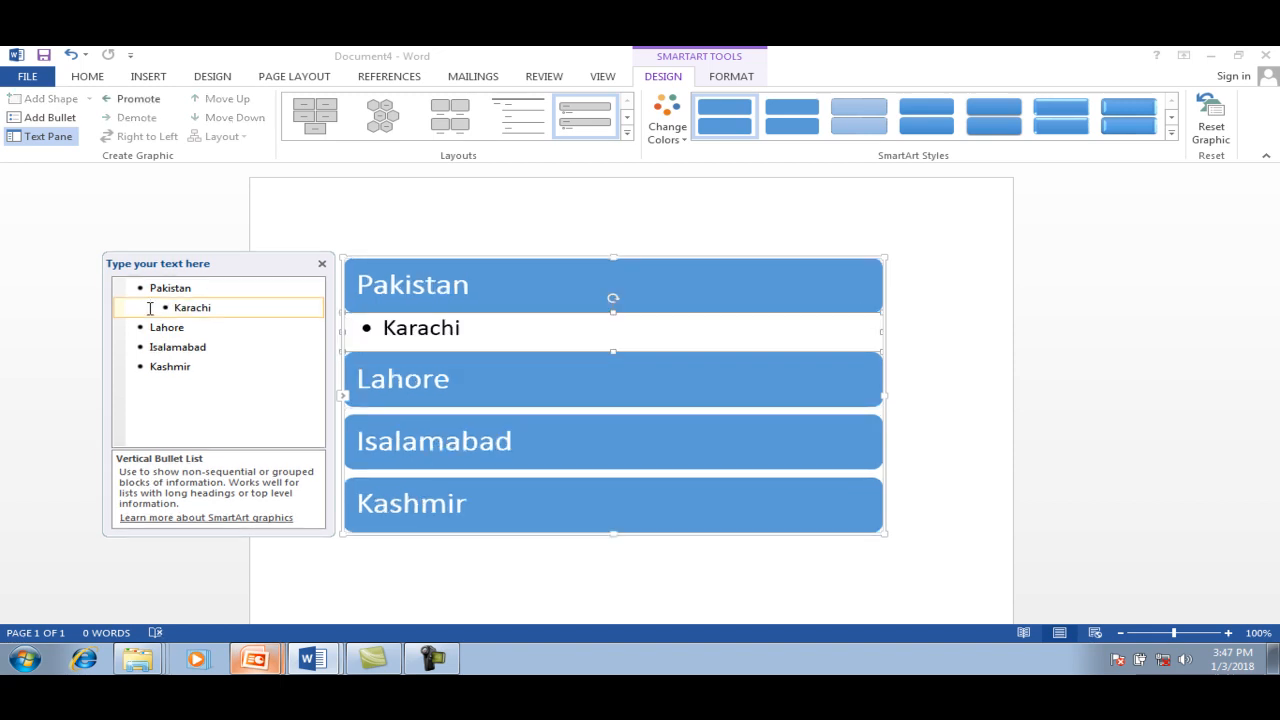
{"action": "left_click", "coordinate": [150, 329]}
{"action": "key", "text": "Tab"}
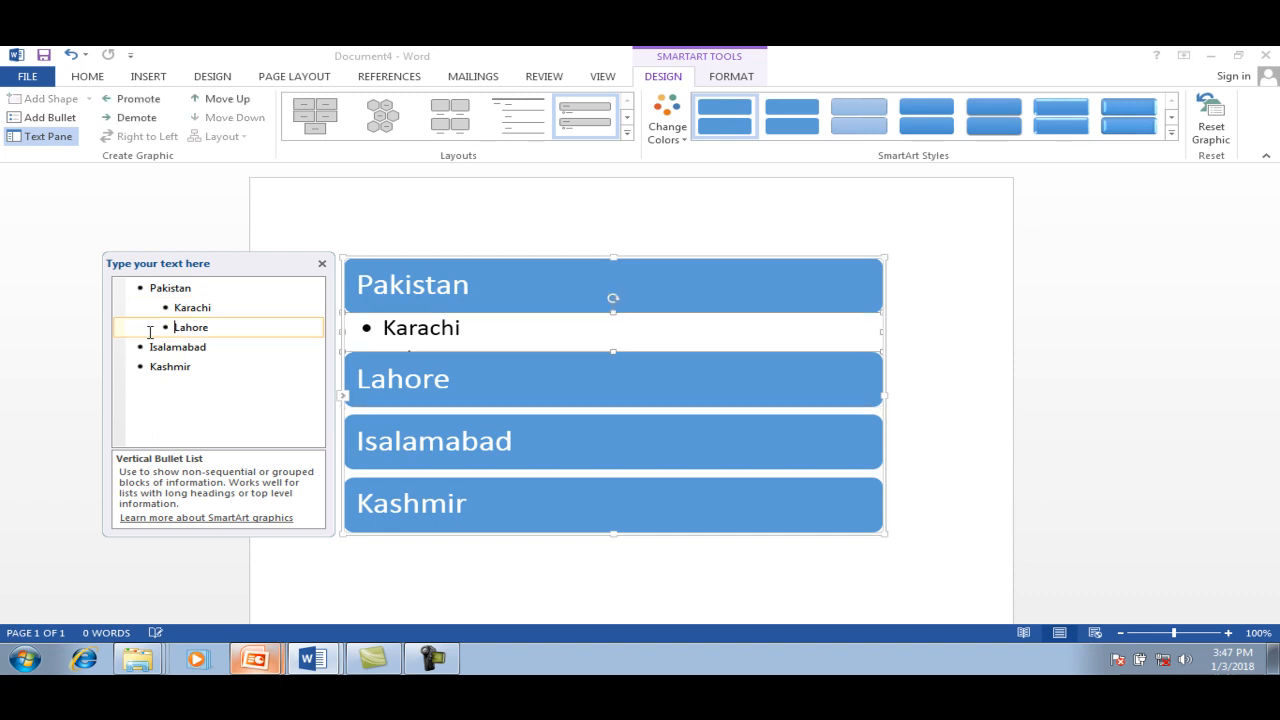
{"action": "left_click", "coordinate": [146, 347]}
{"action": "key", "text": "Tab"}
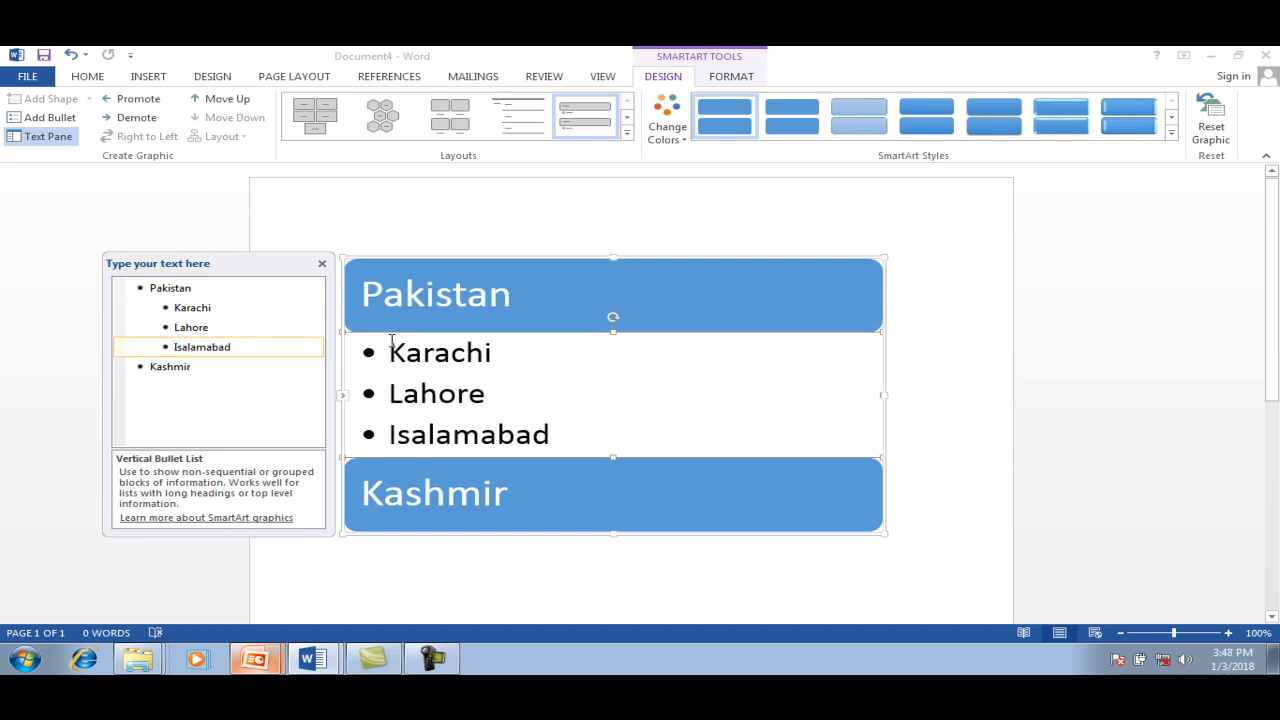
Add the items Kotli, Hajira and Mirpur below Kashmir at the same list level
{"action": "left_click", "coordinate": [195, 367]}
{"action": "key", "text": "Return"}
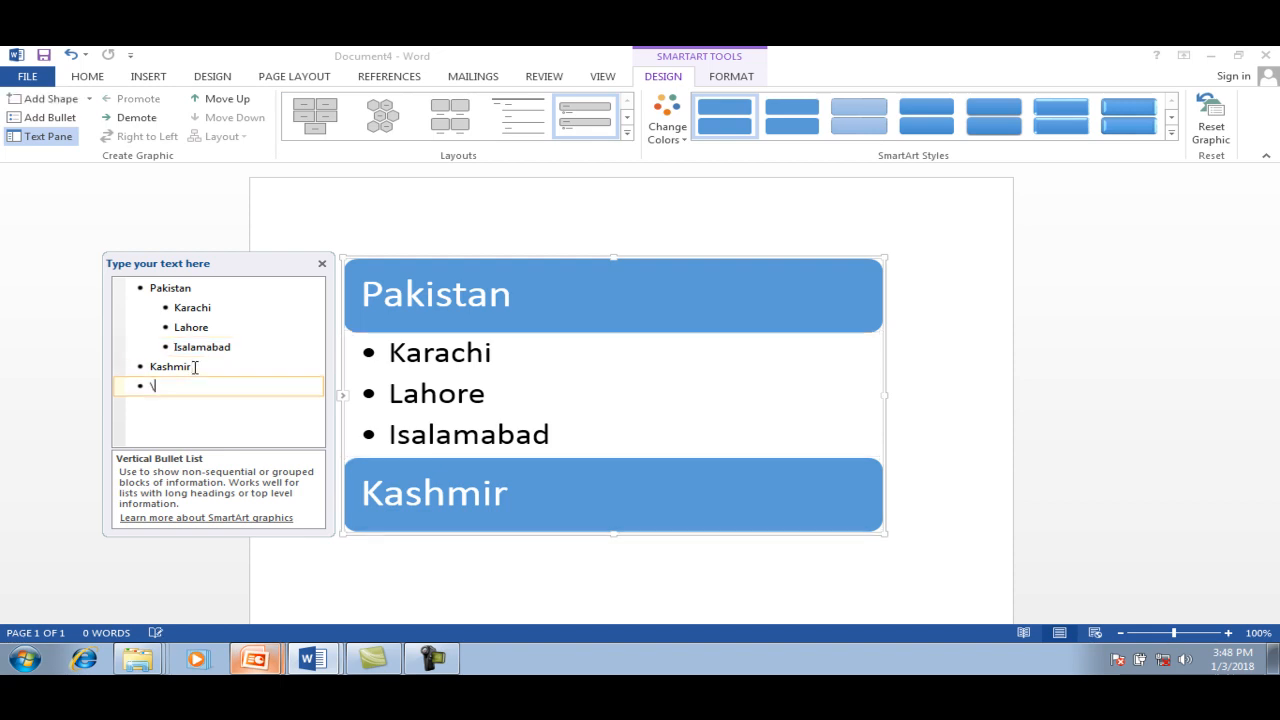
{"action": "type", "text": "\\"}
{"action": "key", "text": "BackSpace"}
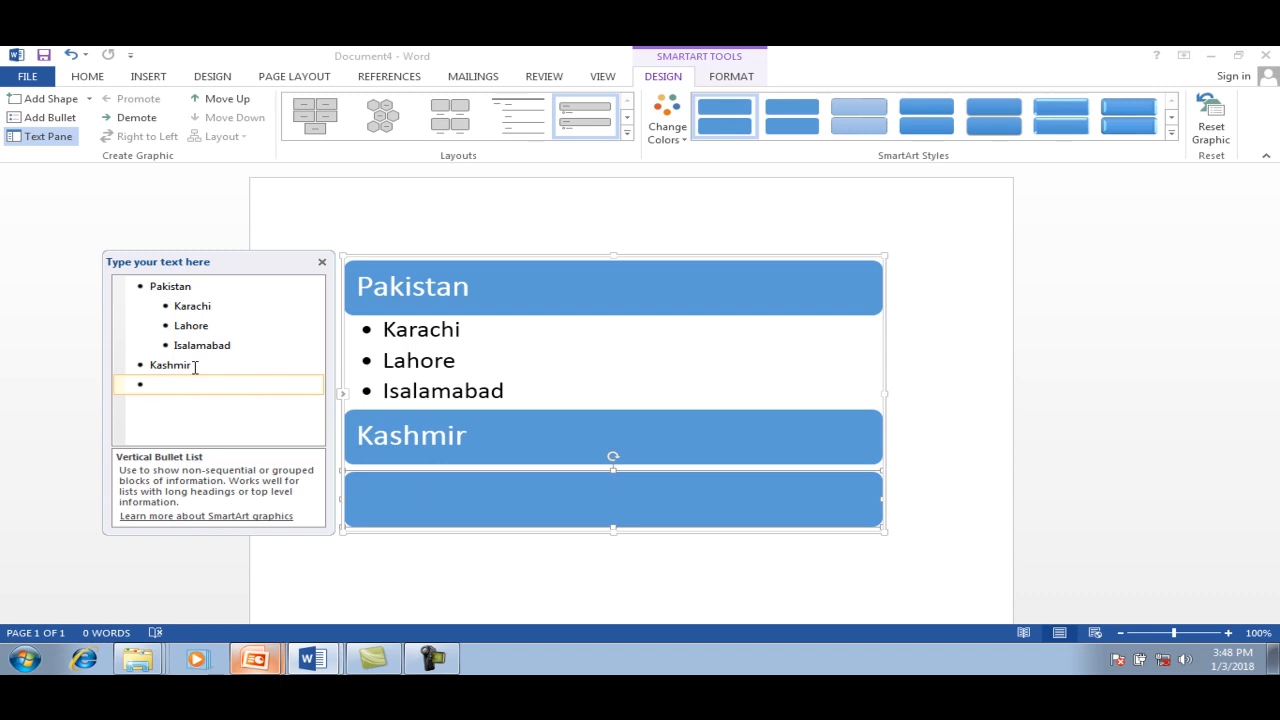
{"action": "type", "text": "Kotli"}
{"action": "key", "text": "Return"}
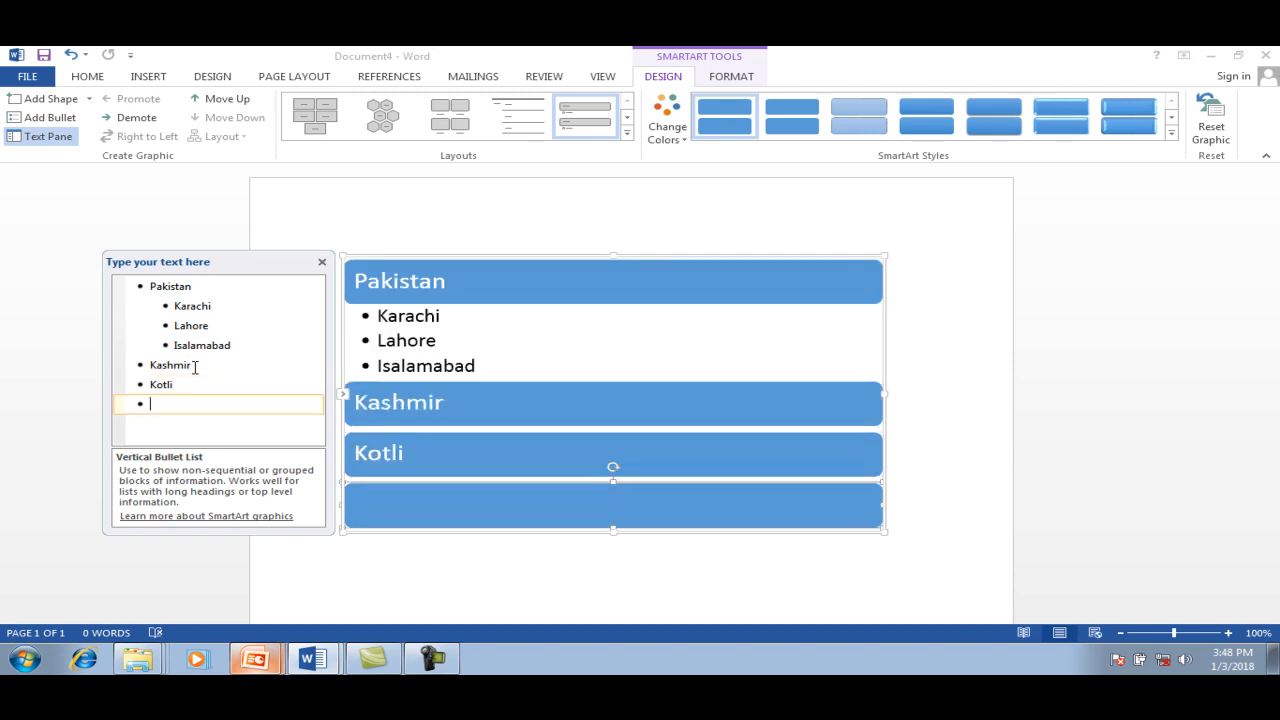
{"action": "type", "text": "Hajira"}
{"action": "key", "text": "Return"}
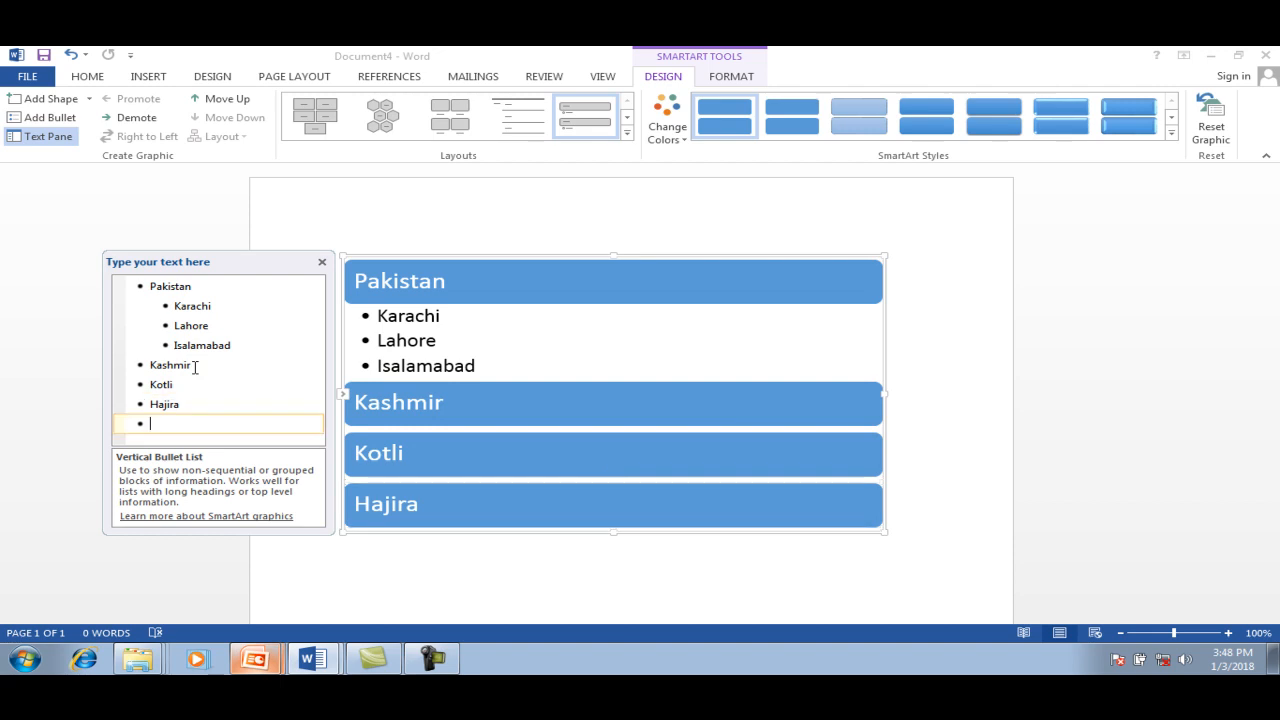
{"action": "type", "text": "Mir"}
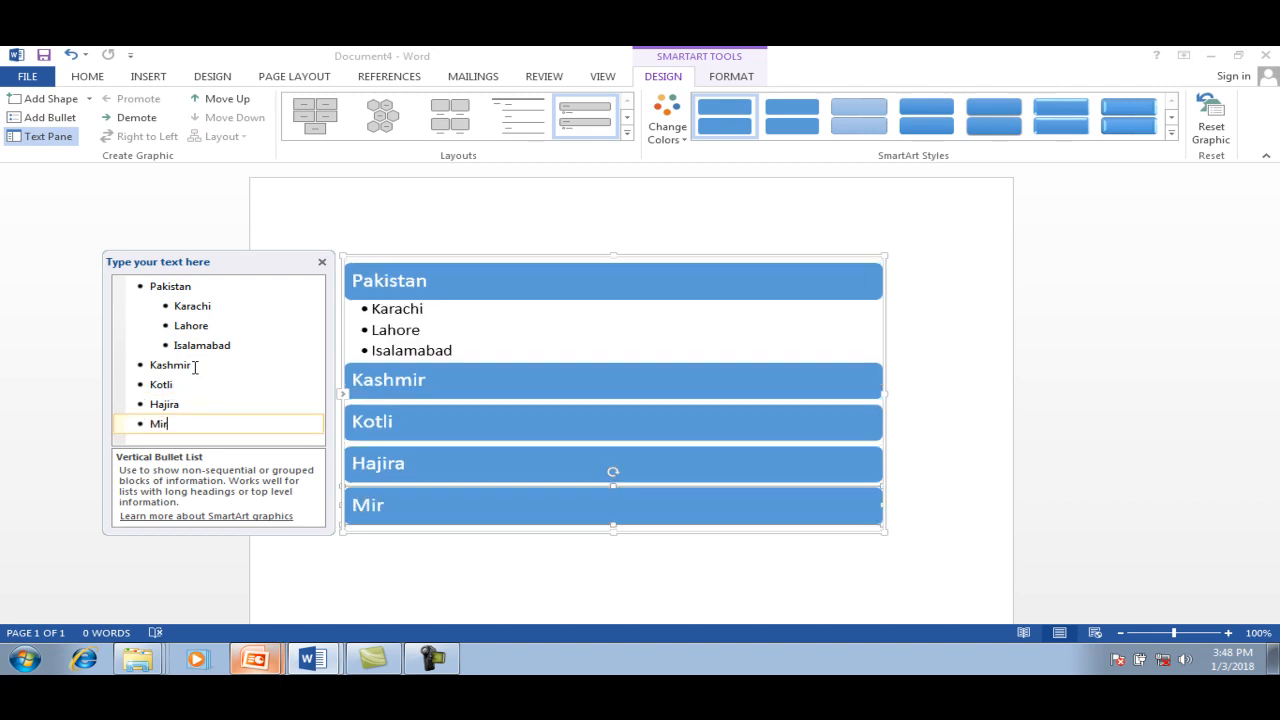
{"action": "type", "text": "pur"}
Demote Kotli, Hajira and Mirpur to sub-bullets under Kashmir and close the SmartArt text pane
{"action": "left_click", "coordinate": [150, 386]}
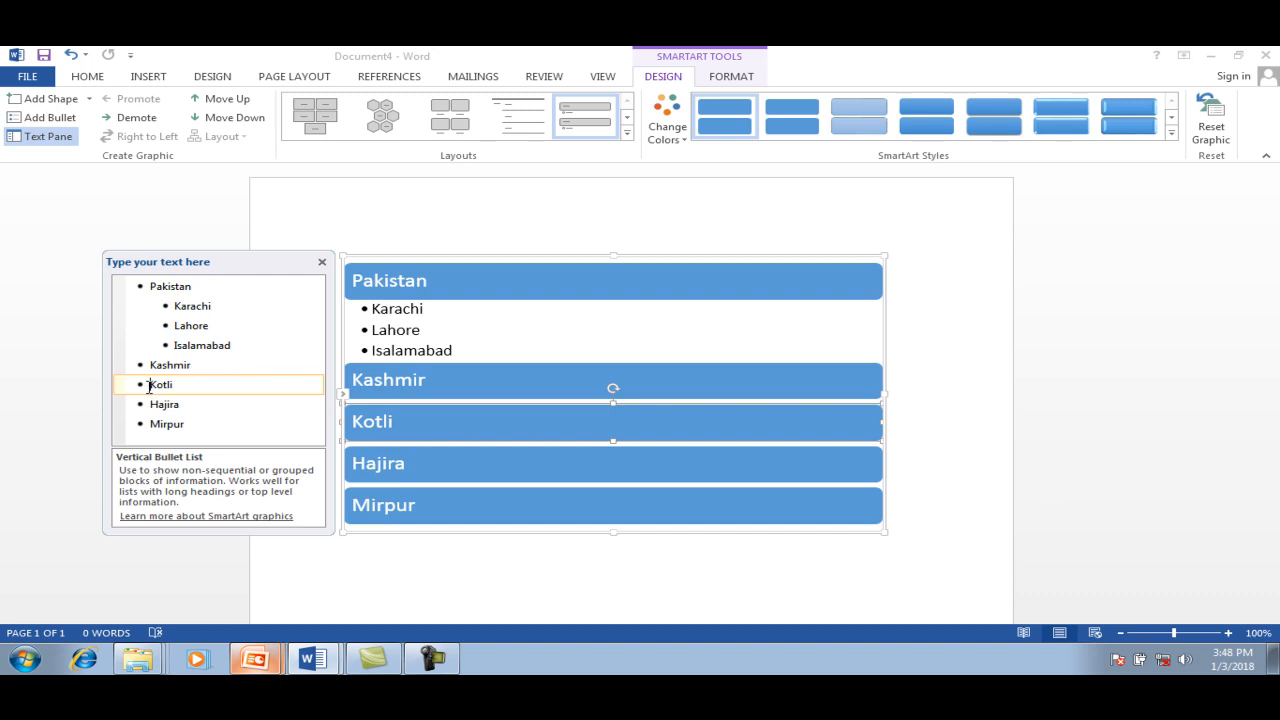
{"action": "key", "text": "Tab"}
{"action": "left_click", "coordinate": [150, 403]}
{"action": "key", "text": "Tab"}
{"action": "left_click", "coordinate": [149, 423]}
{"action": "key", "text": "Tab"}
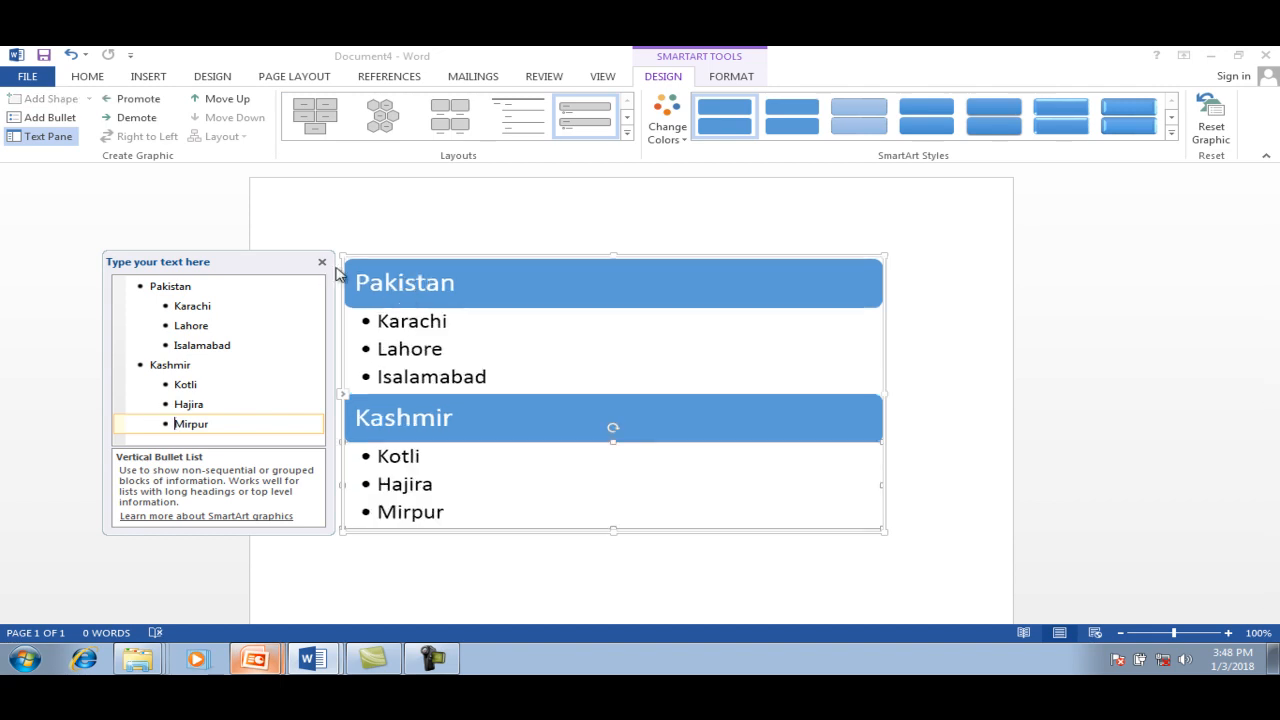
{"action": "left_click", "coordinate": [321, 263]}
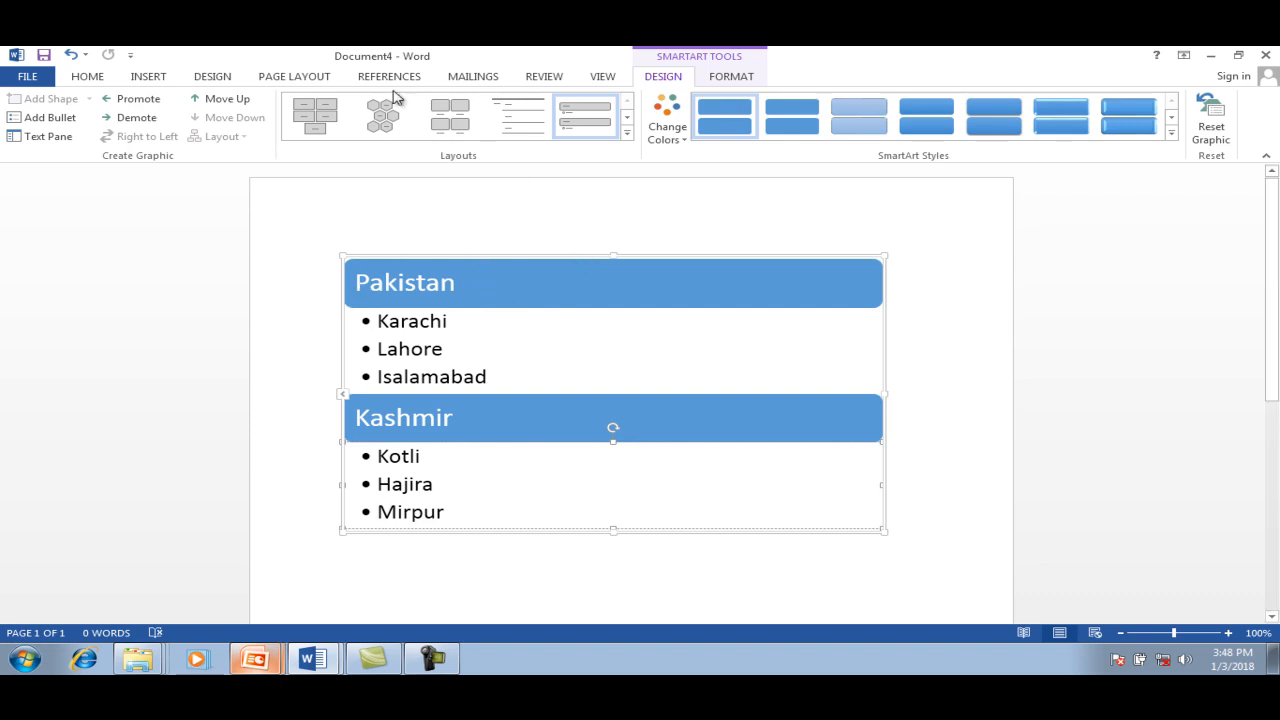
{"action": "left_click", "coordinate": [140, 80]}
{"action": "left_click", "coordinate": [320, 137]}
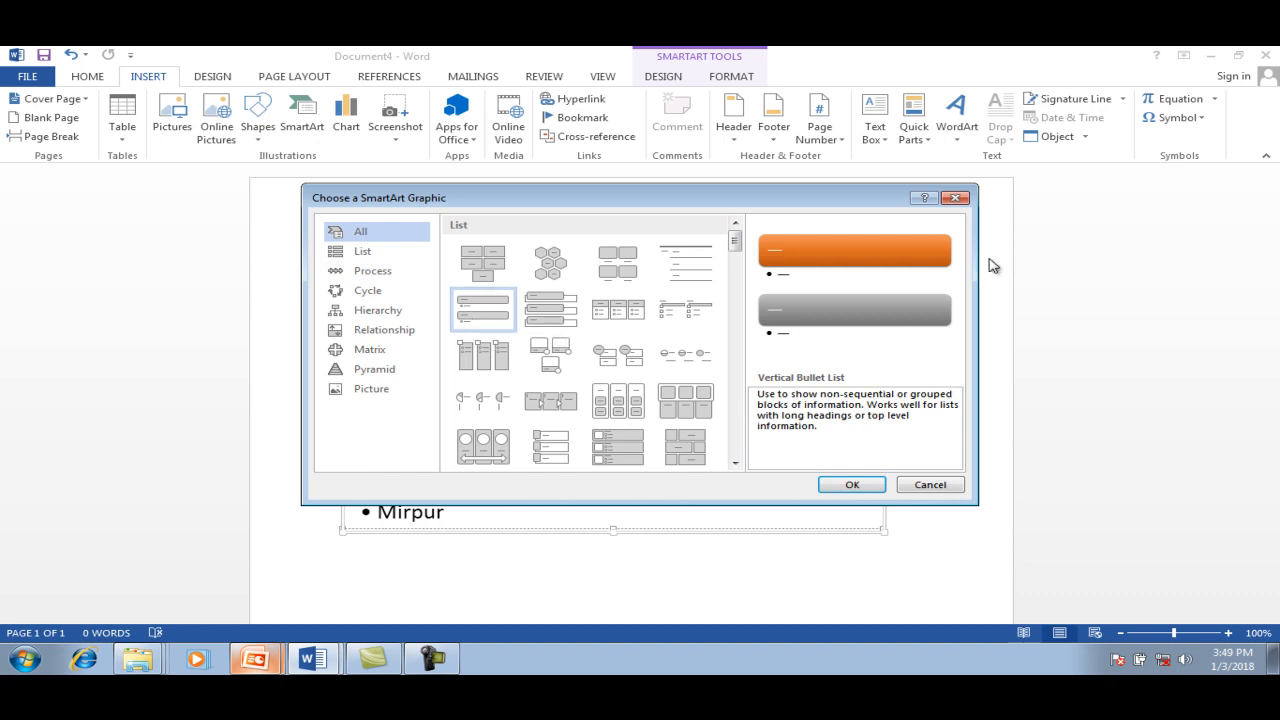
{"action": "left_click", "coordinate": [955, 199]}
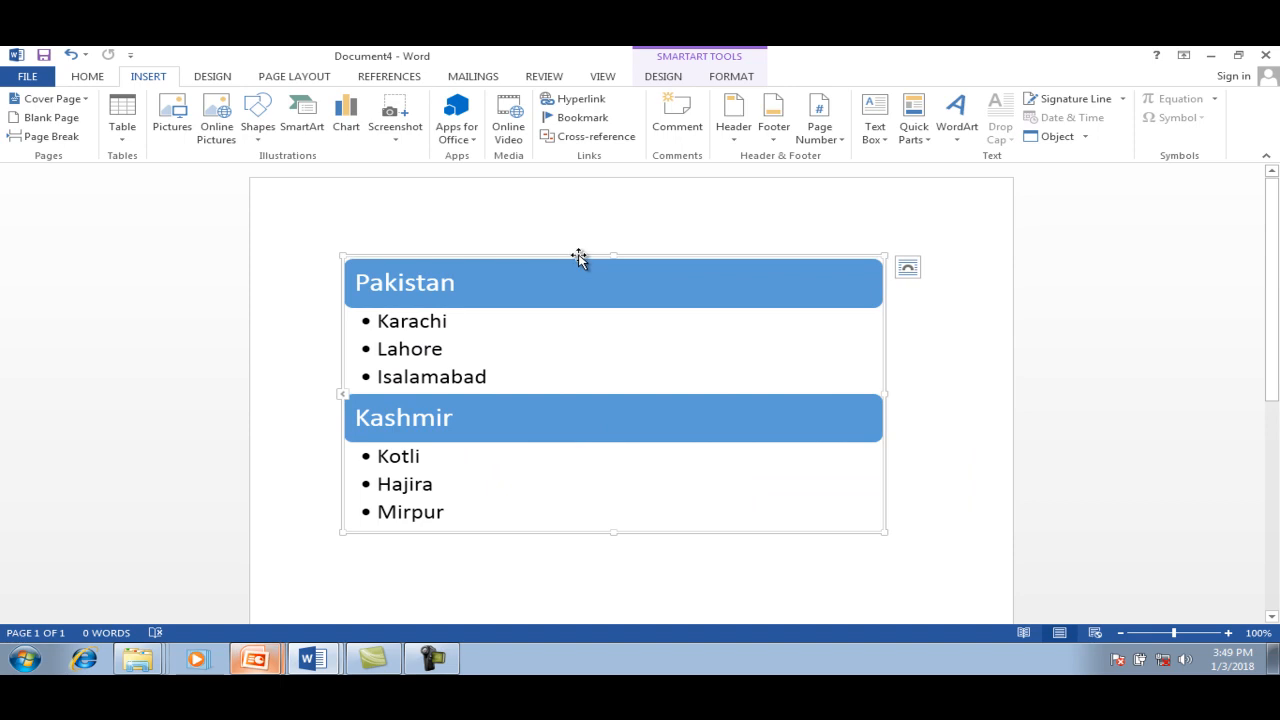
Try the hexagon layout on the SmartArt graphic and change its layout to Trapezoid List
{"action": "left_click", "coordinate": [578, 258]}
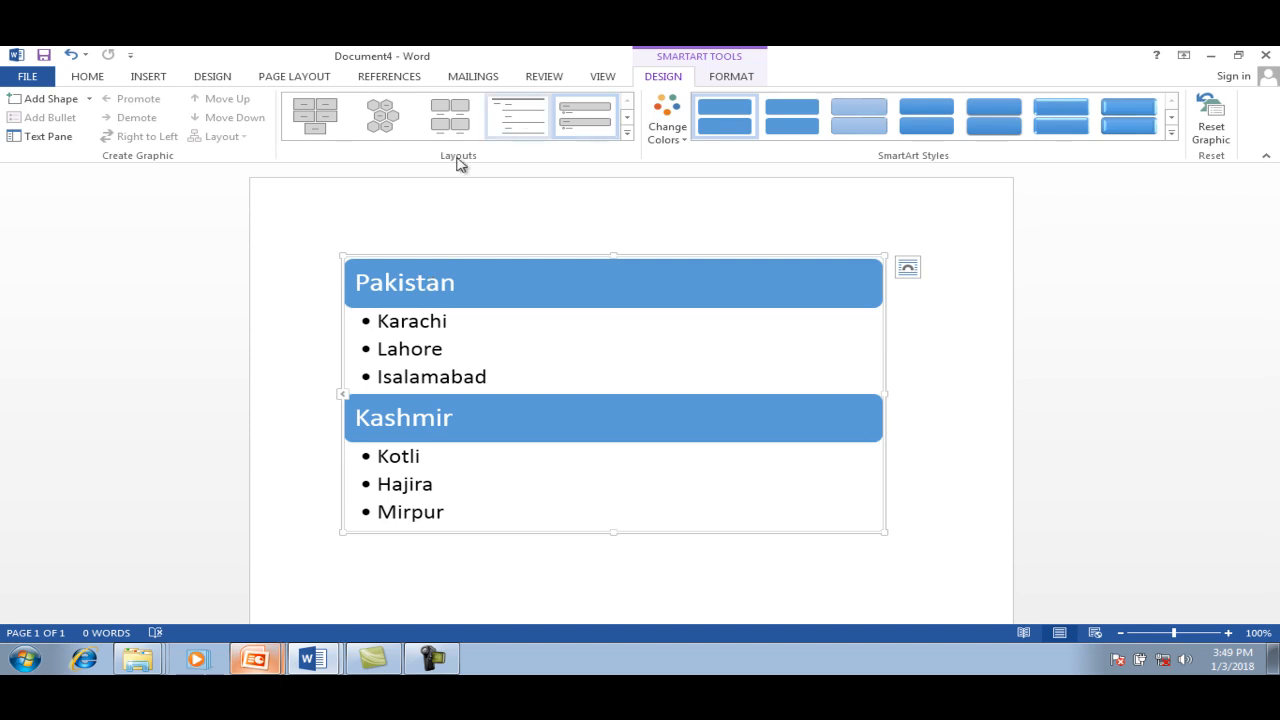
{"action": "left_click", "coordinate": [378, 127]}
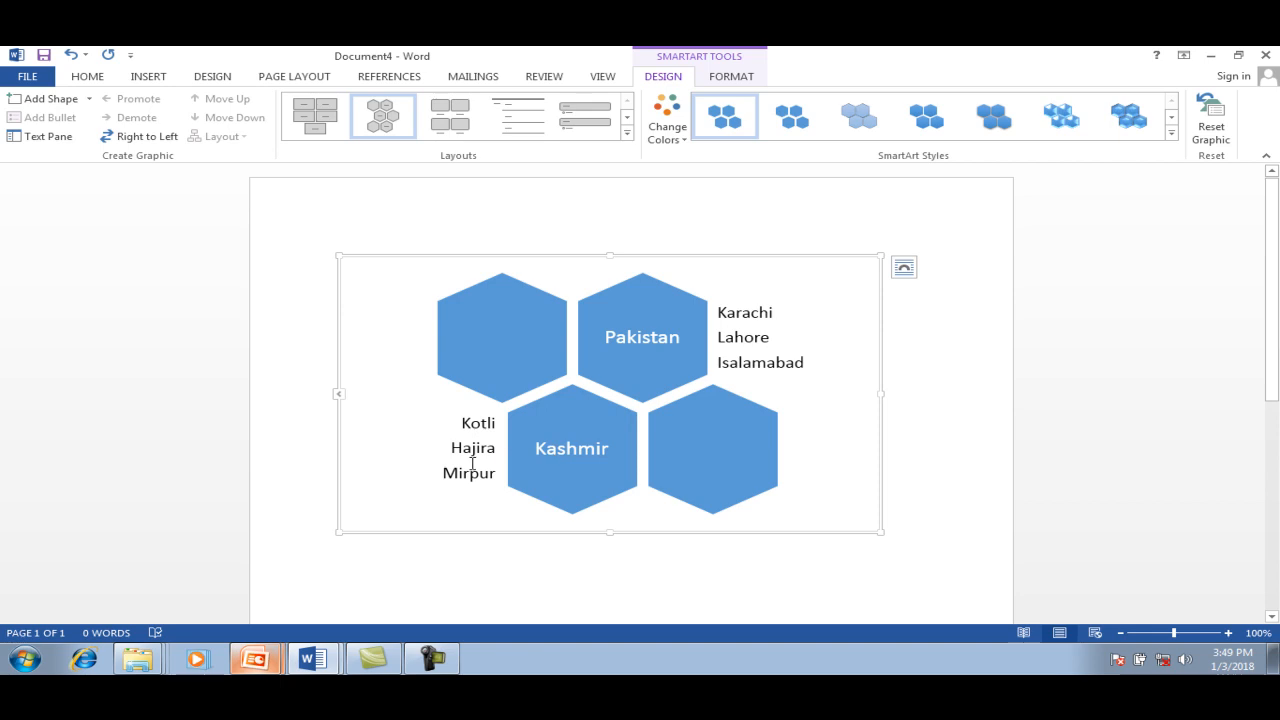
{"action": "left_click", "coordinate": [626, 133]}
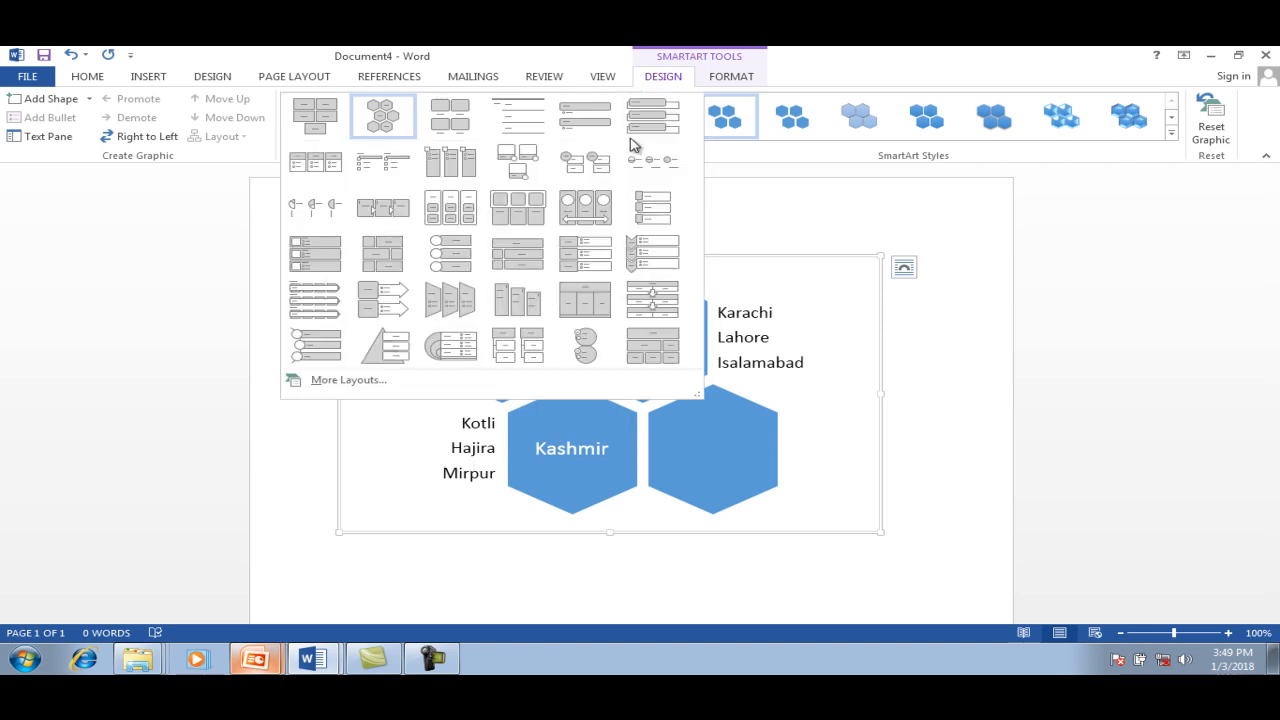
{"action": "left_click", "coordinate": [466, 312]}
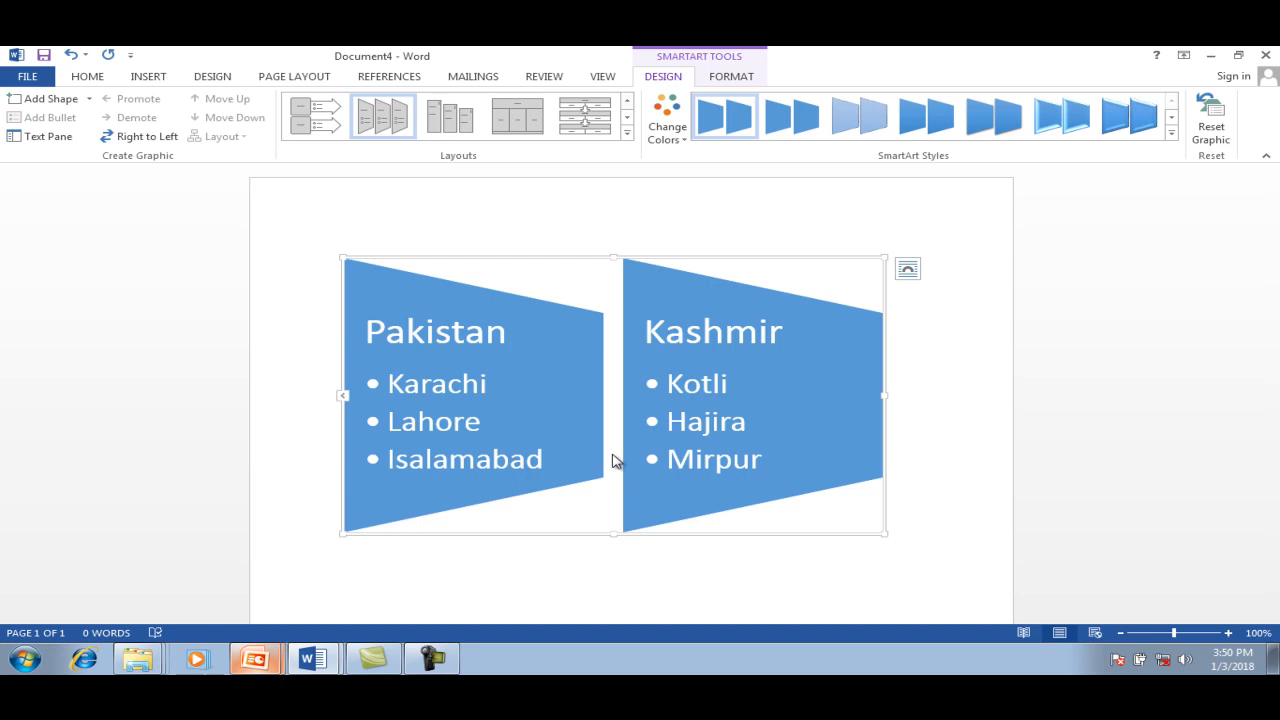
Recolor the SmartArt graphic with the orange and gray Colorful scheme and apply the tilted-slab 3-D style
{"action": "left_click", "coordinate": [687, 143]}
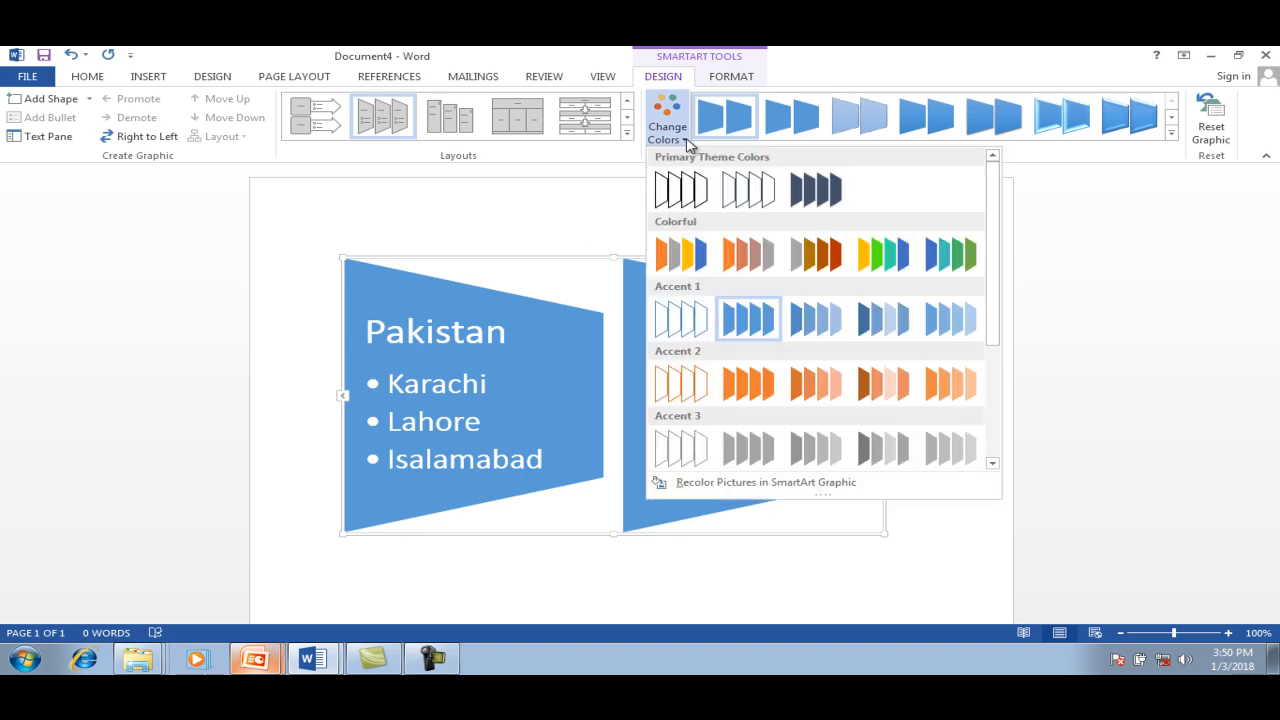
{"action": "left_click", "coordinate": [676, 256]}
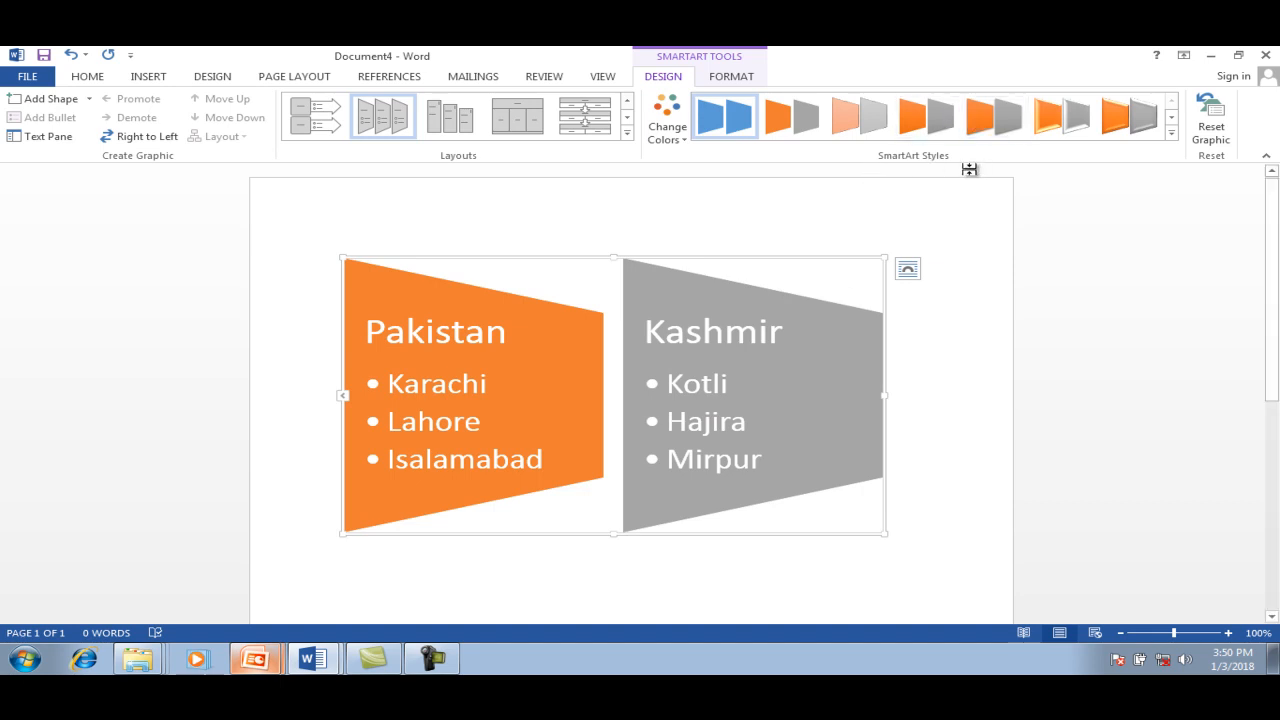
{"action": "left_click", "coordinate": [930, 125]}
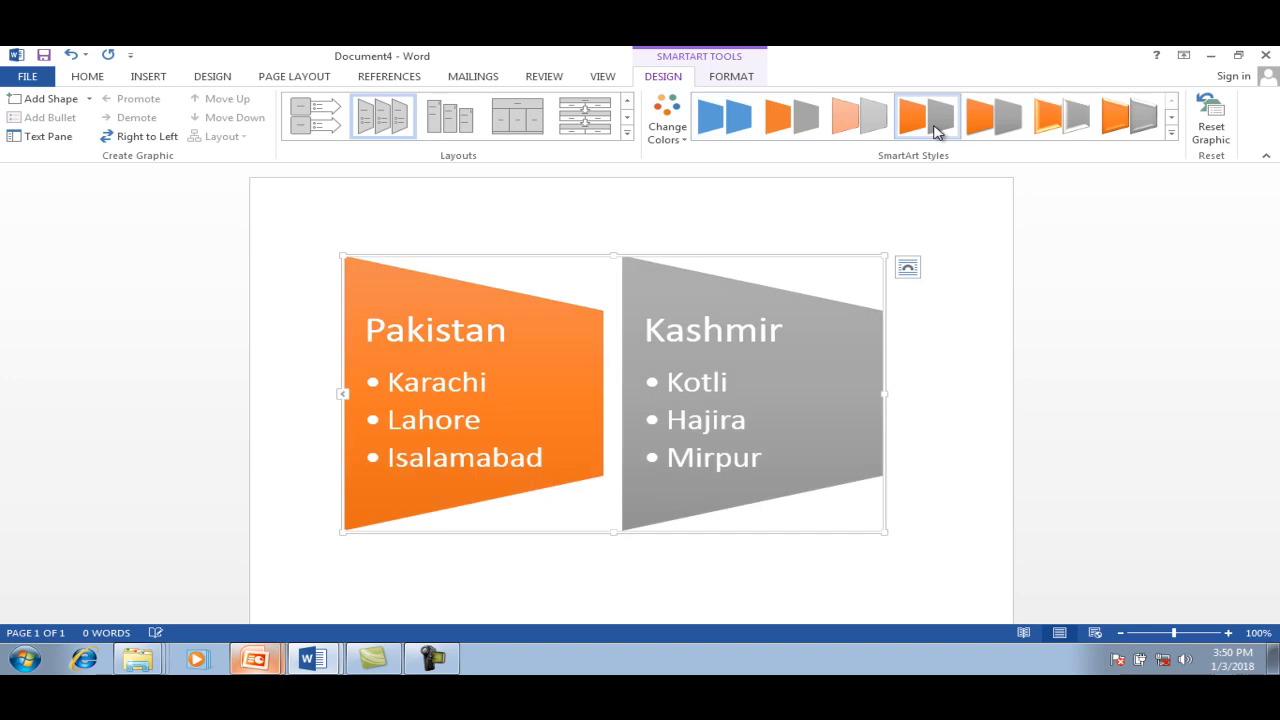
{"action": "left_click", "coordinate": [1172, 142]}
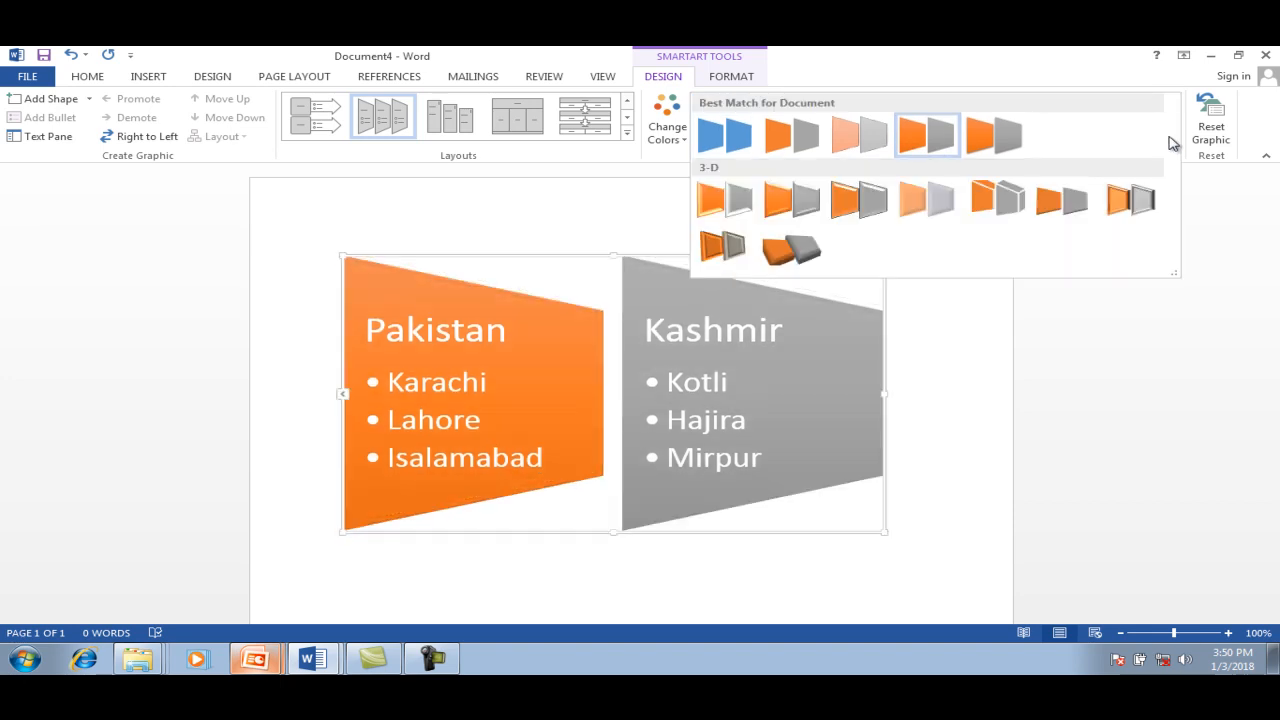
{"action": "left_click", "coordinate": [776, 262]}
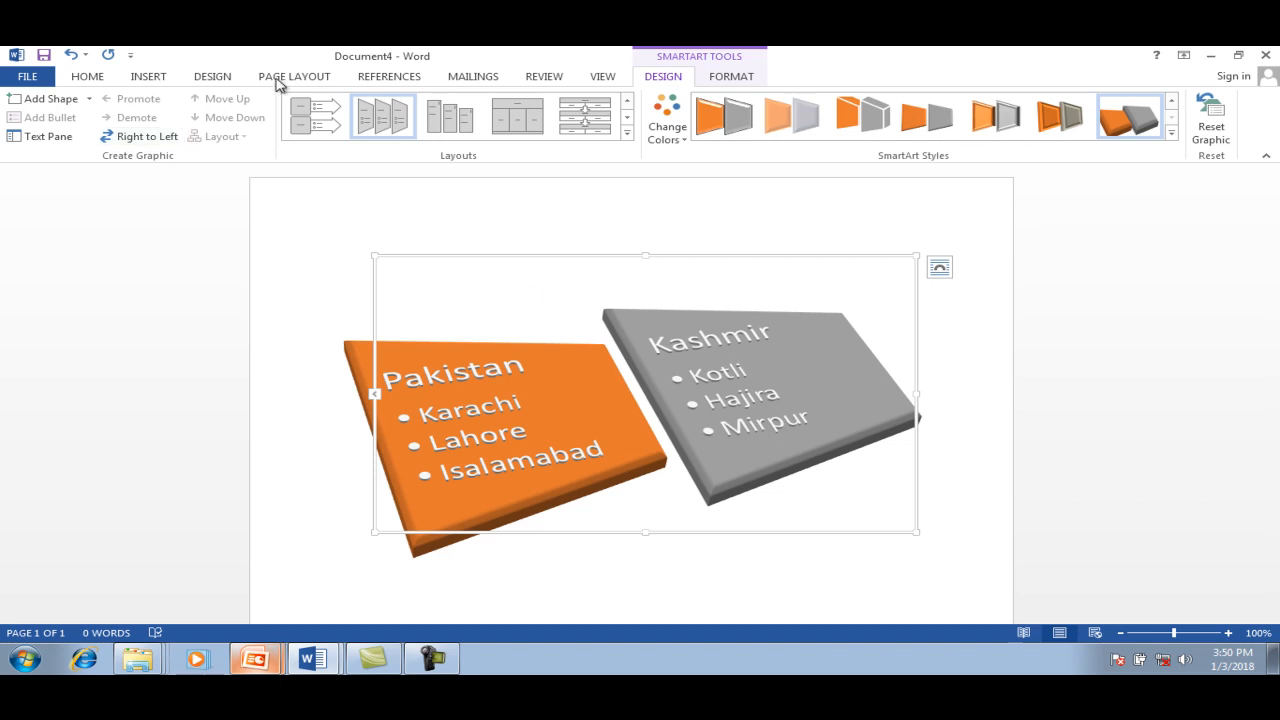
{"action": "left_click", "coordinate": [42, 139]}
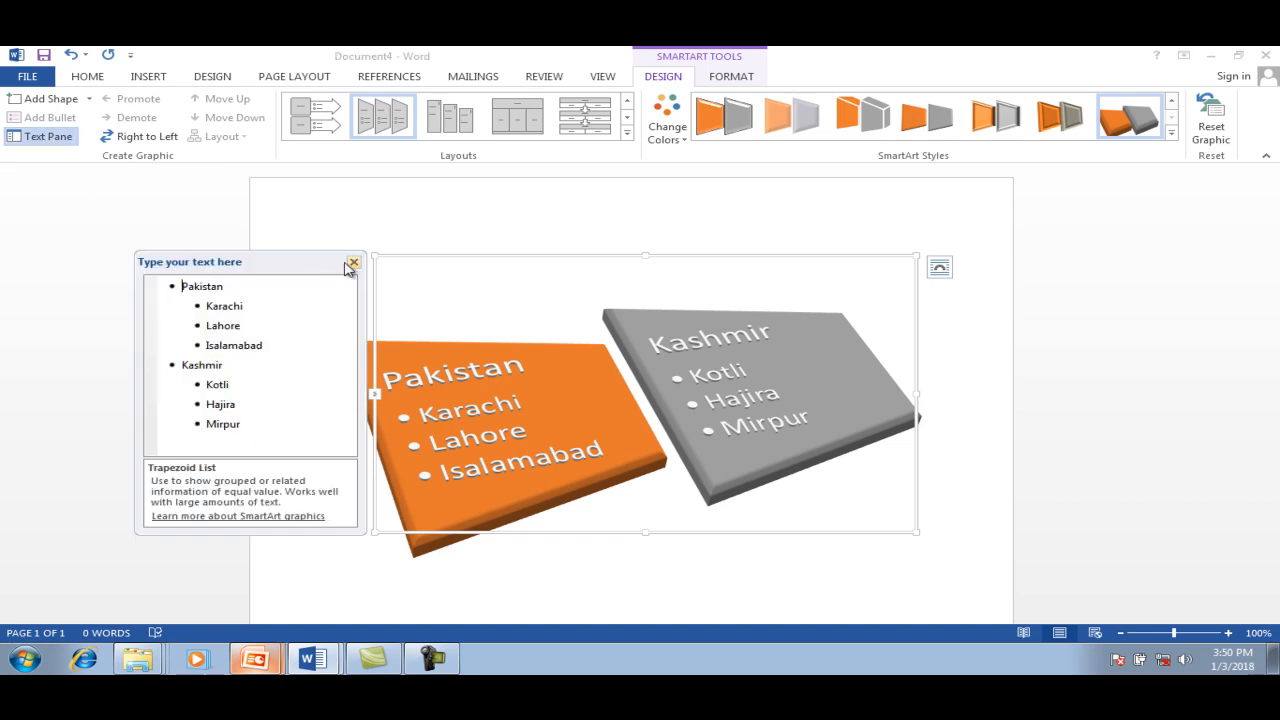
{"action": "left_click", "coordinate": [354, 262]}
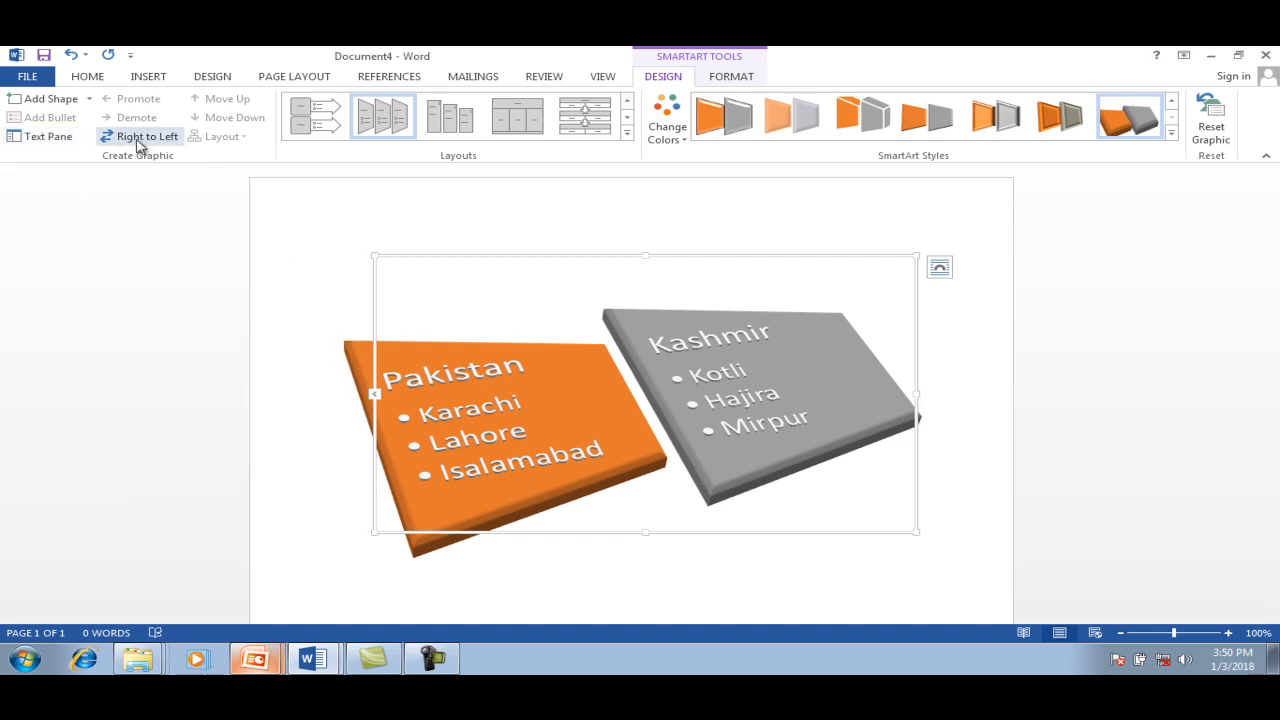